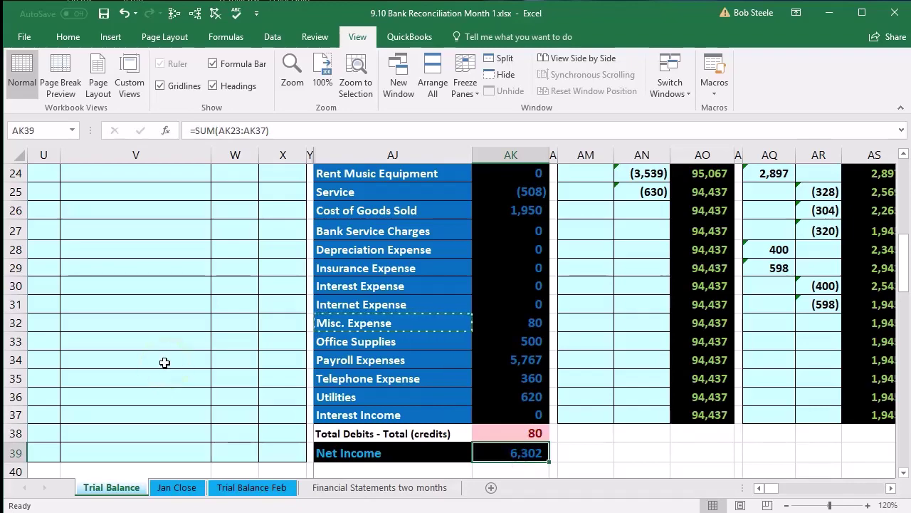
# Step: Review the Misc. Expense entry's Checking (80) credit and the Checking trial balance figure
pyautogui.scroll(7, 164, 363)
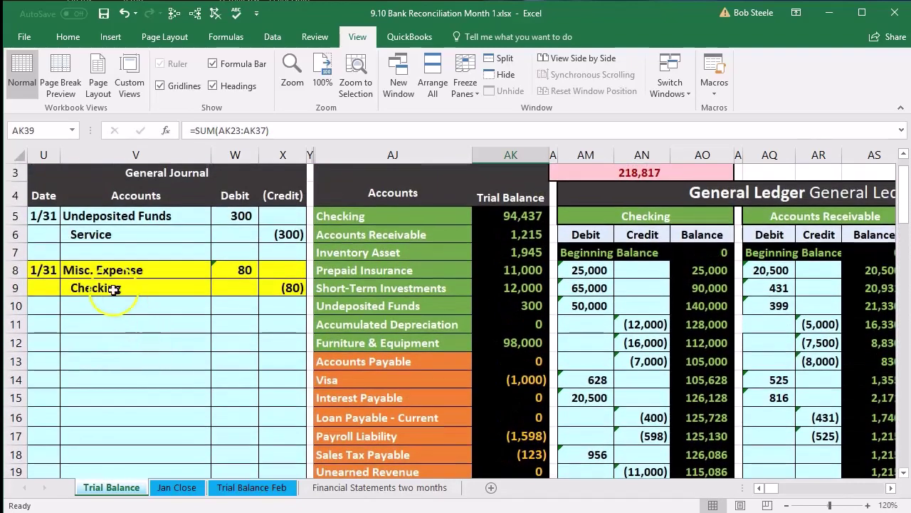
pyautogui.moveTo(114, 270); pyautogui.dragTo(235, 286)
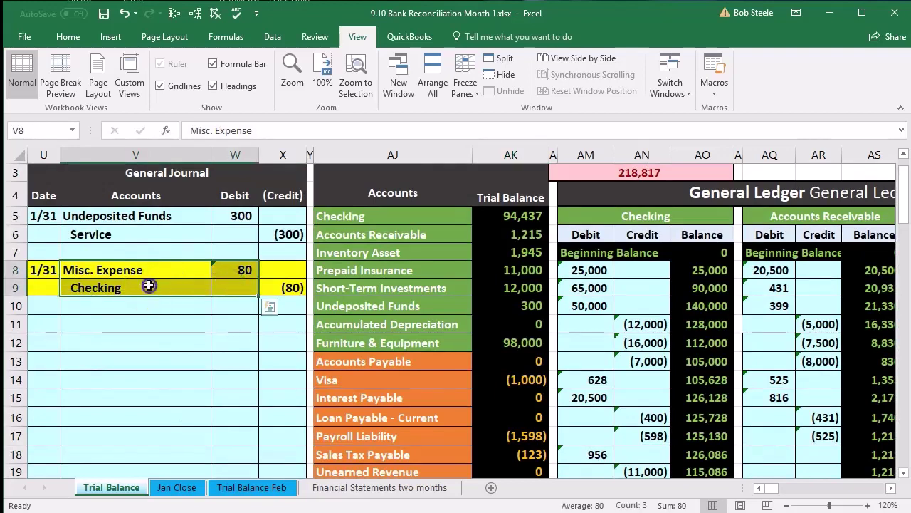
pyautogui.moveTo(148, 285); pyautogui.dragTo(295, 289)
pyautogui.click(416, 227)
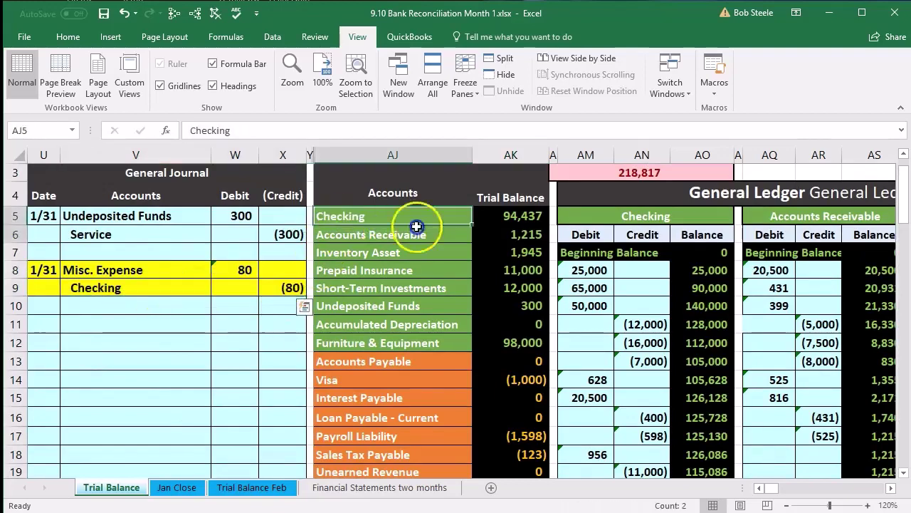
pyautogui.moveTo(417, 227); pyautogui.dragTo(509, 217)
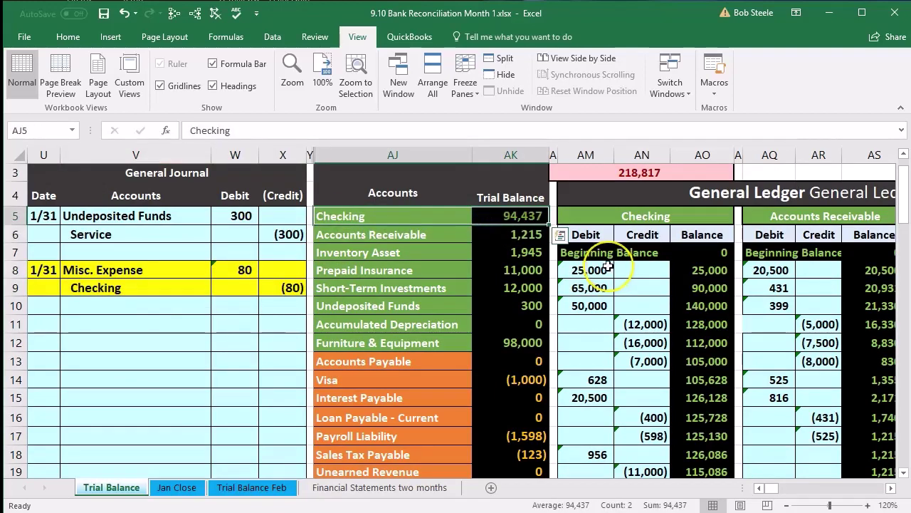
pyautogui.scroll(-4, 609, 266)
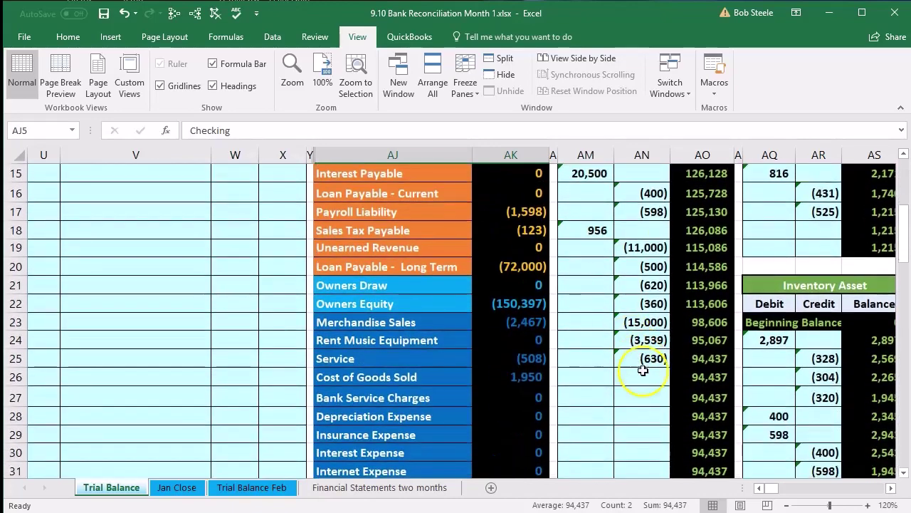
# Step: Link Checking ledger cell AN26 to journal X9, posting the (80) credit and leaving 94,357
pyautogui.click(644, 375)
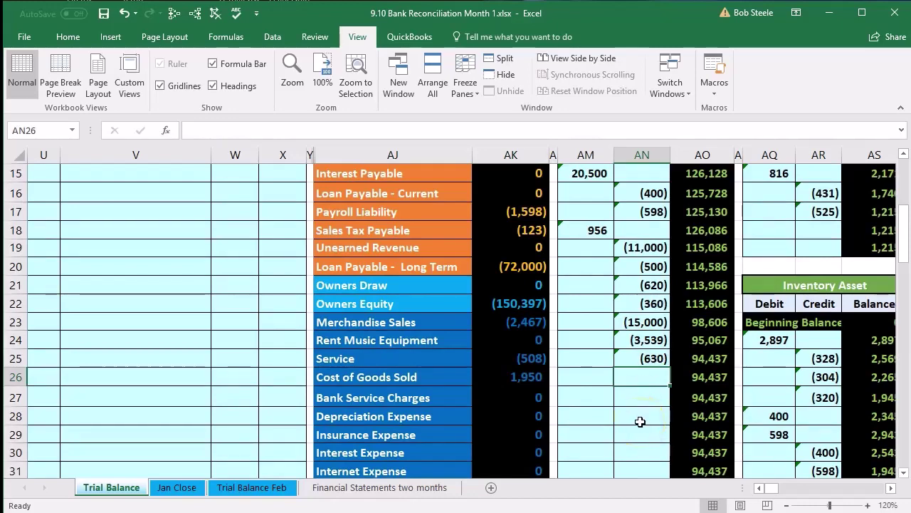
pyautogui.write('=')
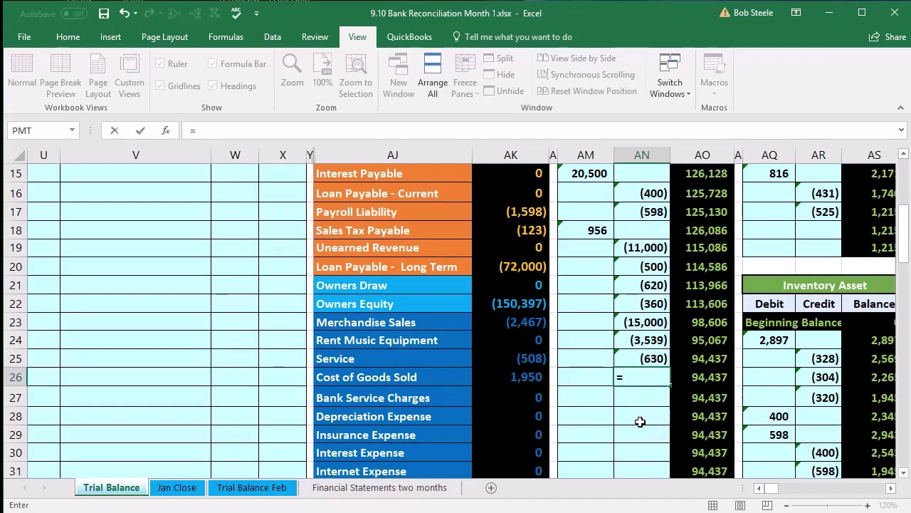
pyautogui.scroll(3, 292, 376)
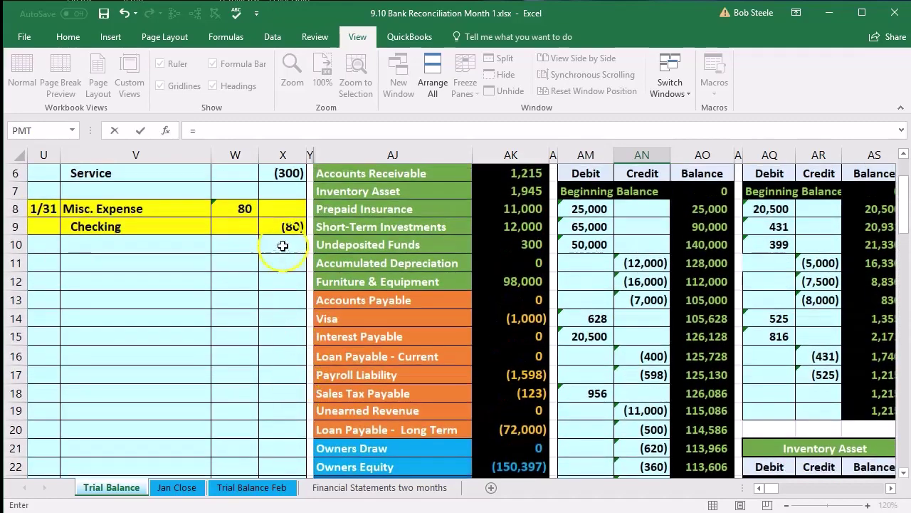
pyautogui.click(282, 229)
pyautogui.press('Return')
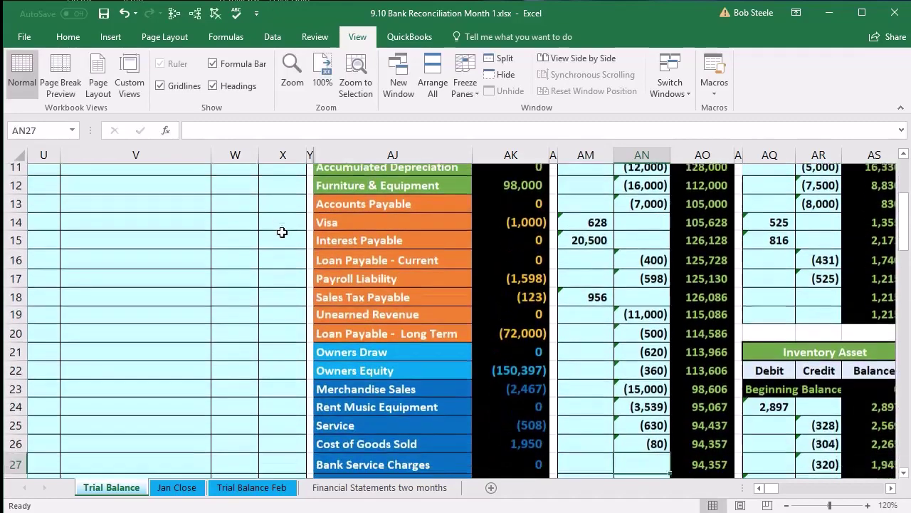
pyautogui.scroll(-2, 281, 230)
pyautogui.click(681, 380)
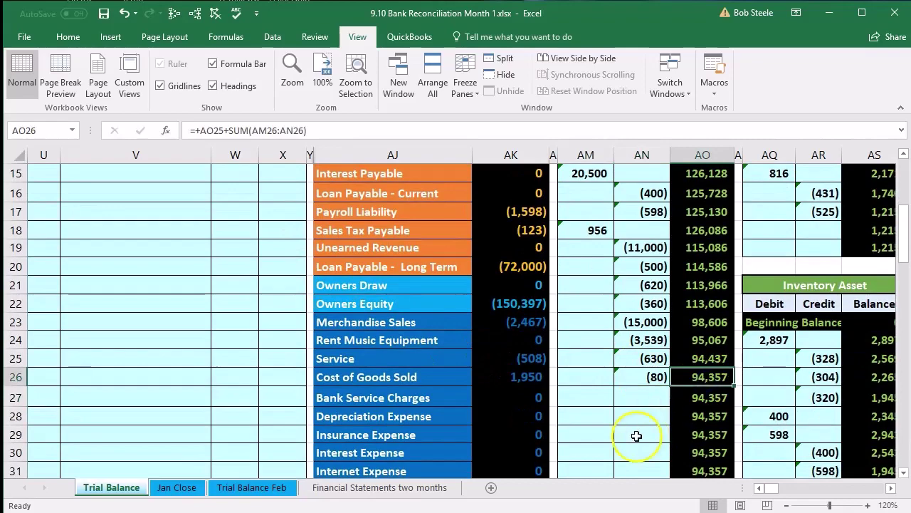
pyautogui.scroll(4, 626, 436)
pyautogui.scroll(1, 627, 438)
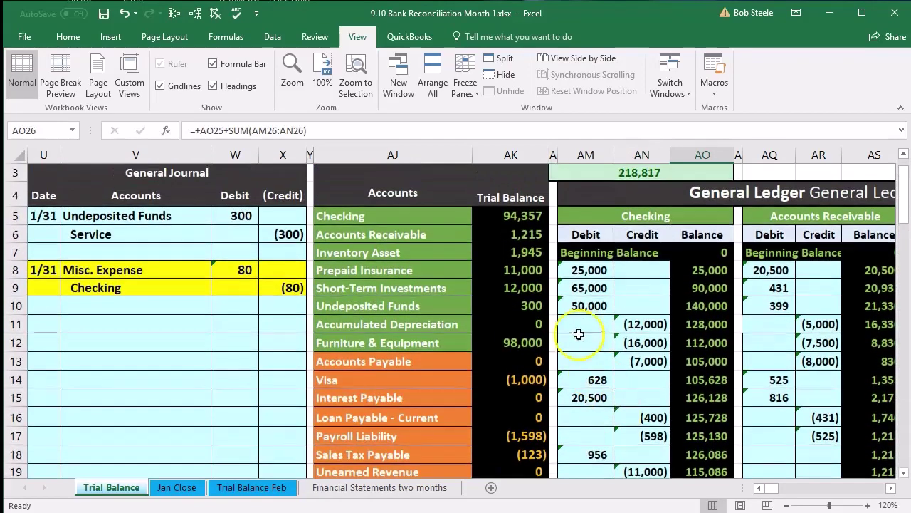
pyautogui.click(512, 215)
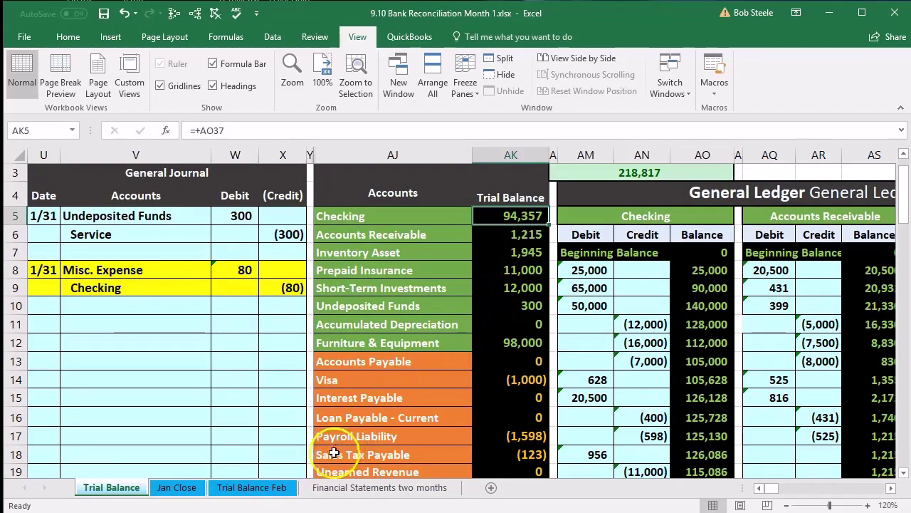
pyautogui.click(237, 489)
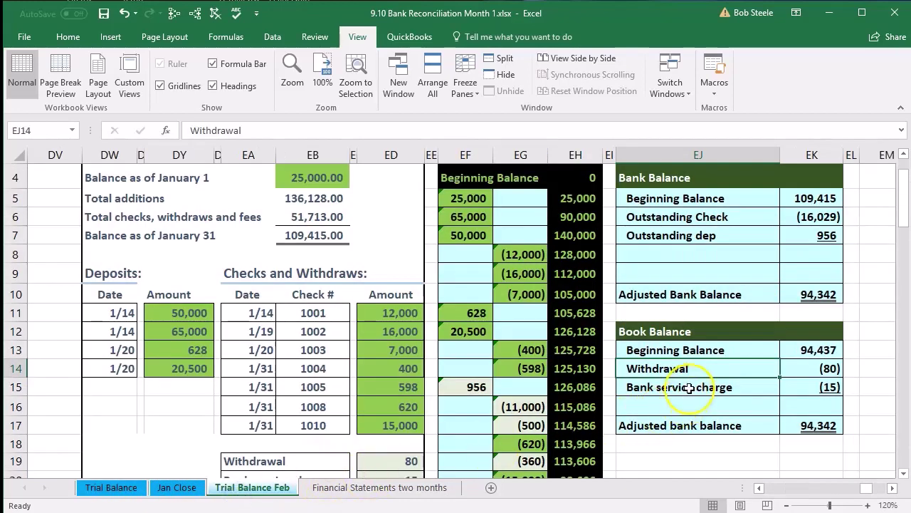
pyautogui.moveTo(687, 388); pyautogui.dragTo(789, 388)
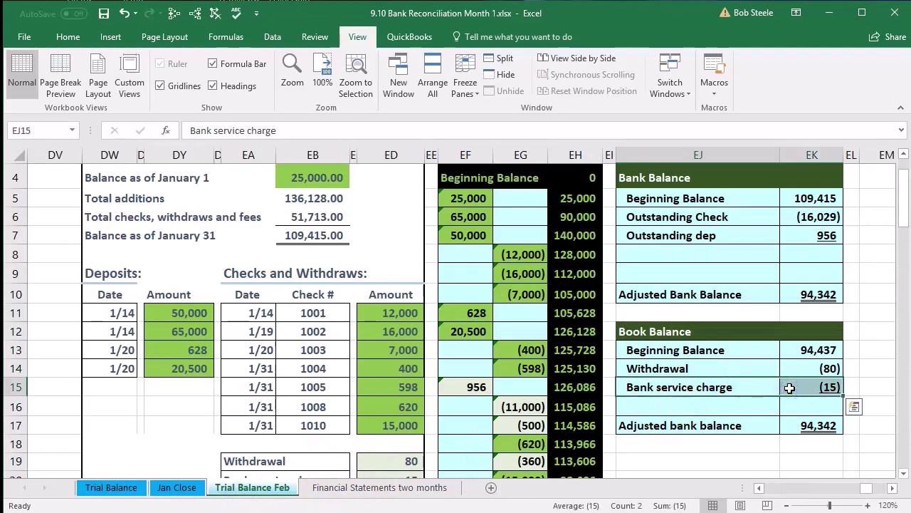
pyautogui.scroll(1, 778, 384)
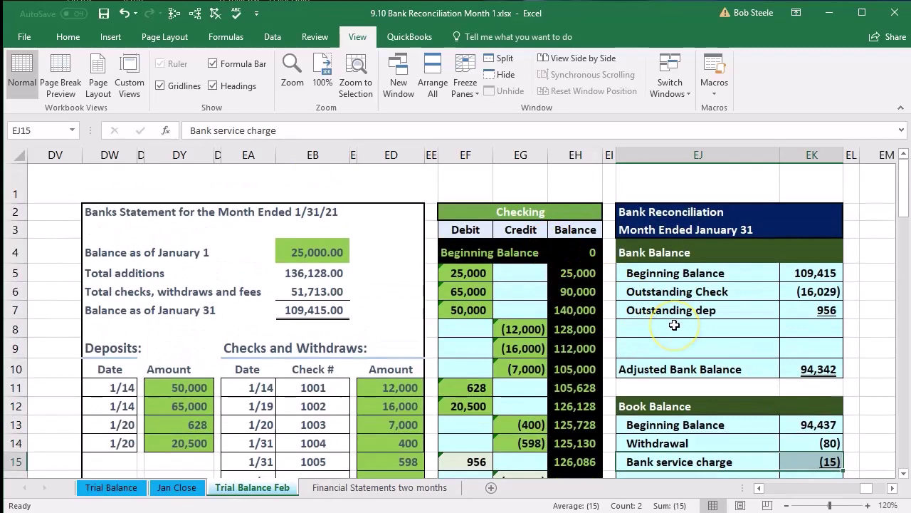
pyautogui.scroll(-2, 675, 325)
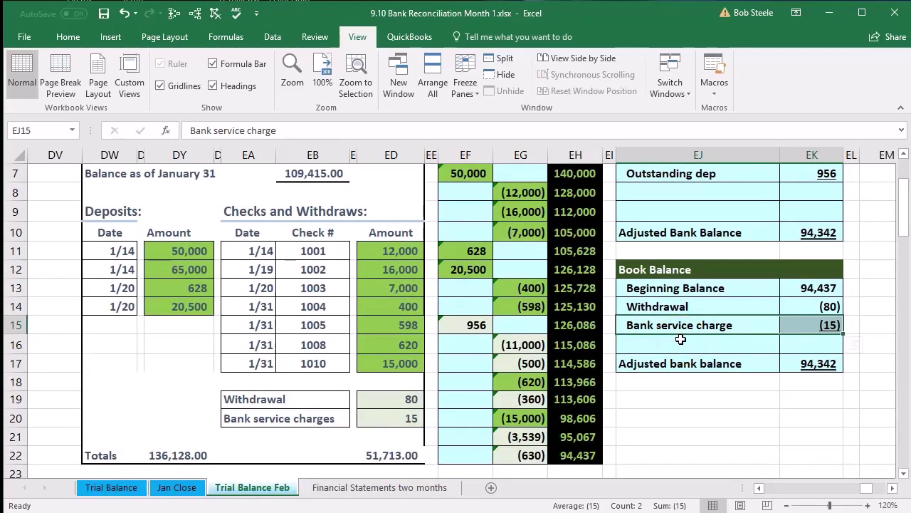
pyautogui.click(668, 345)
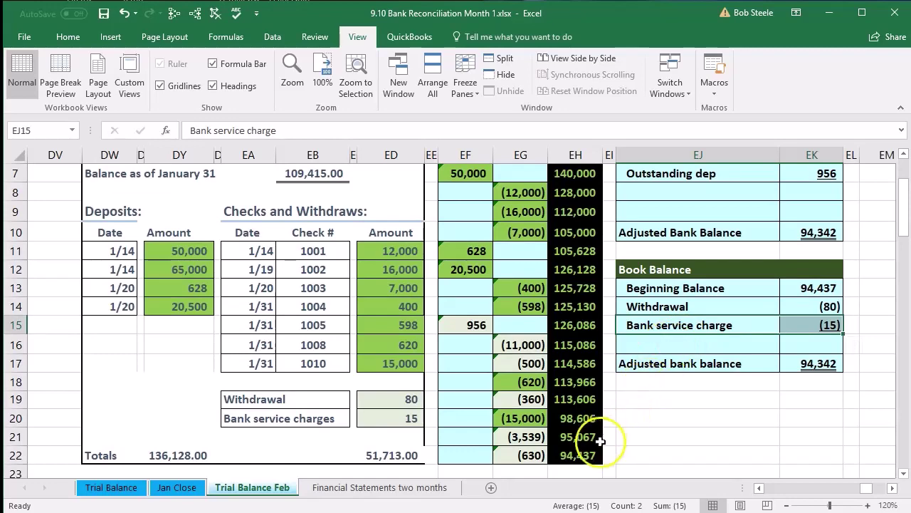
pyautogui.click(121, 491)
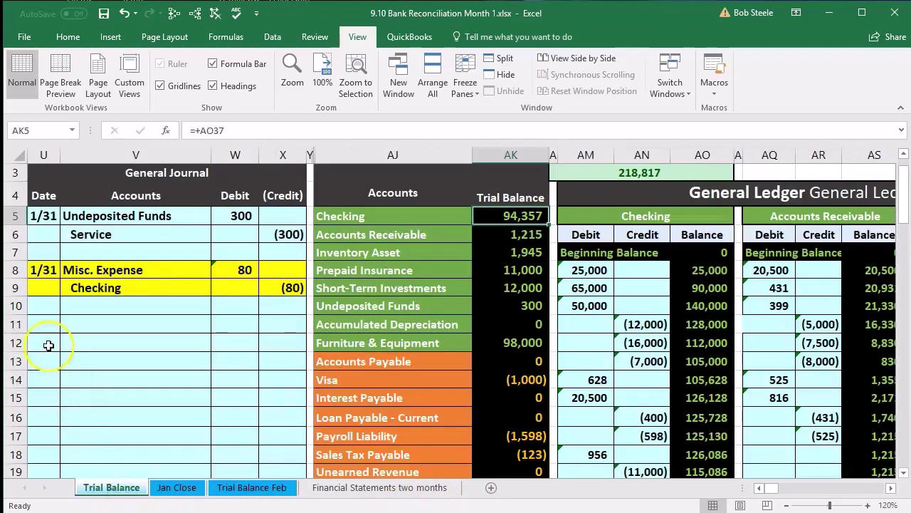
# Step: Date the new entry 1/31 and paste Checking as a value into its credit account cell
pyautogui.click(45, 330)
pyautogui.write('1/3')
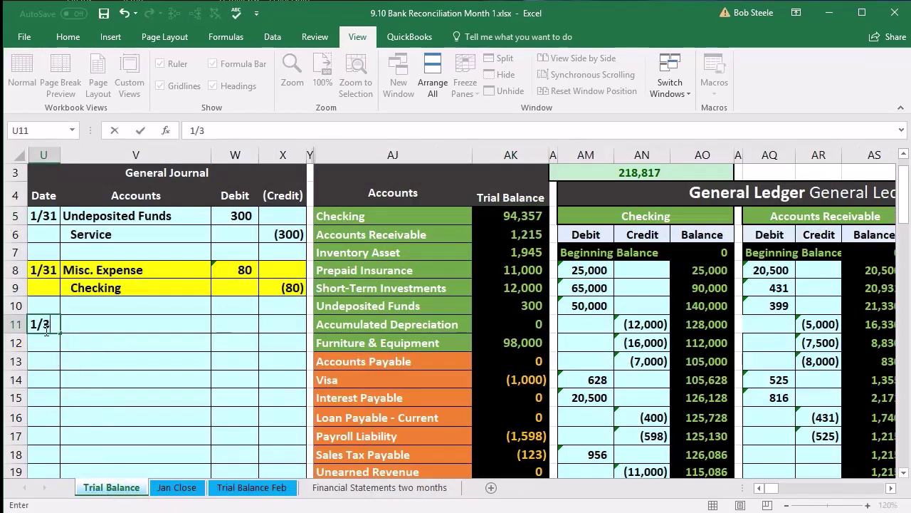
pyautogui.write('1')
pyautogui.press('Return')
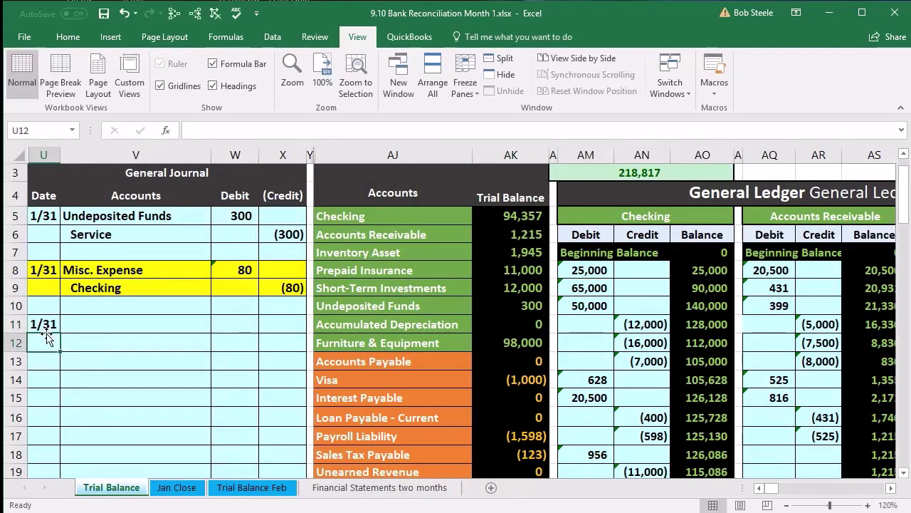
pyautogui.click(126, 324)
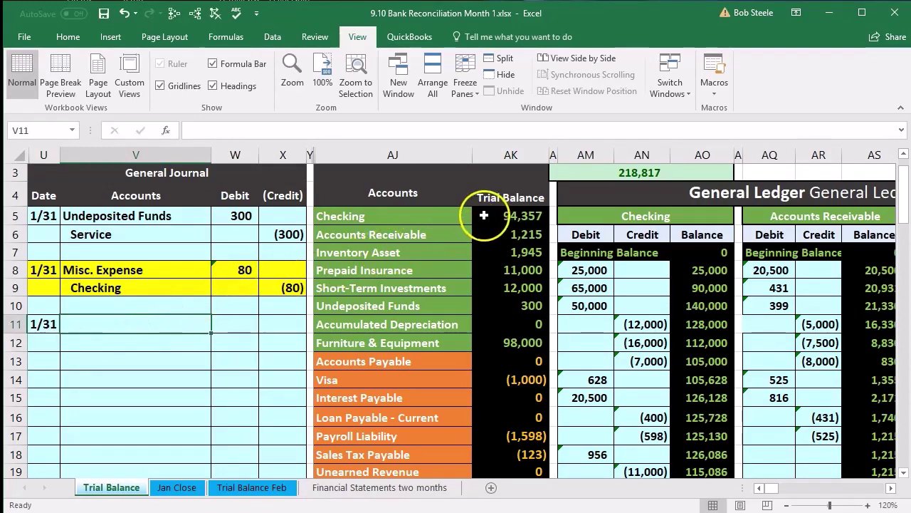
pyautogui.click(443, 219)
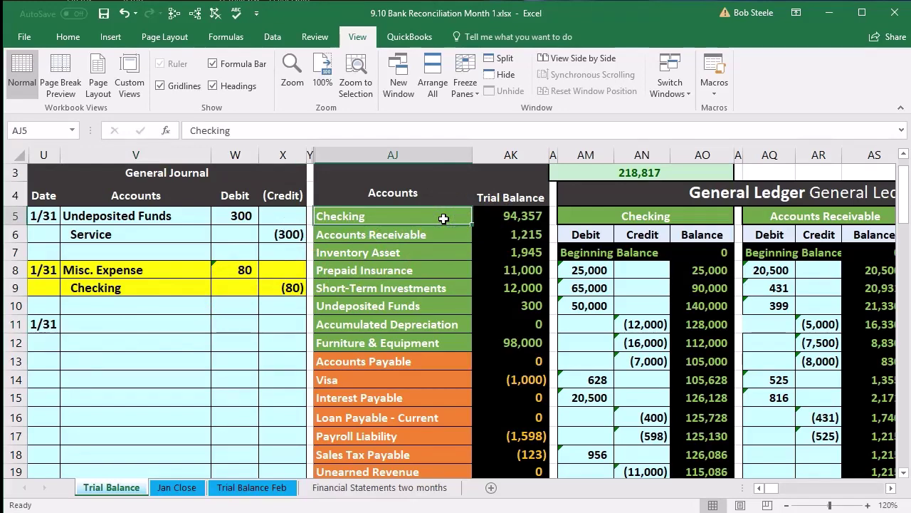
pyautogui.rightClick(443, 219)
pyautogui.click(462, 246)
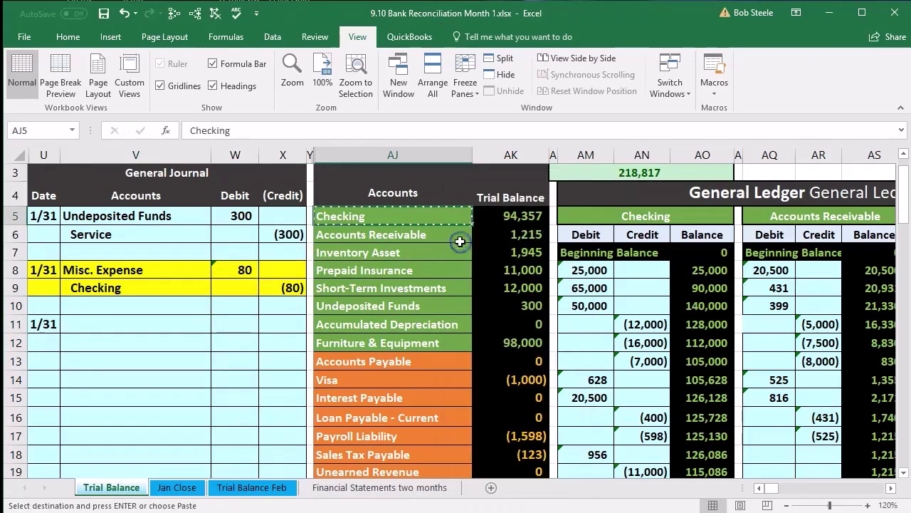
pyautogui.click(121, 343)
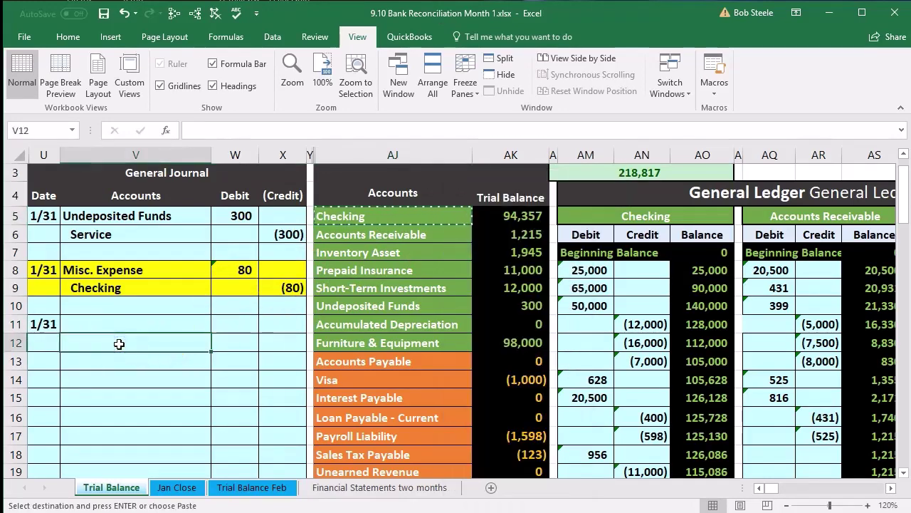
pyautogui.rightClick(120, 344)
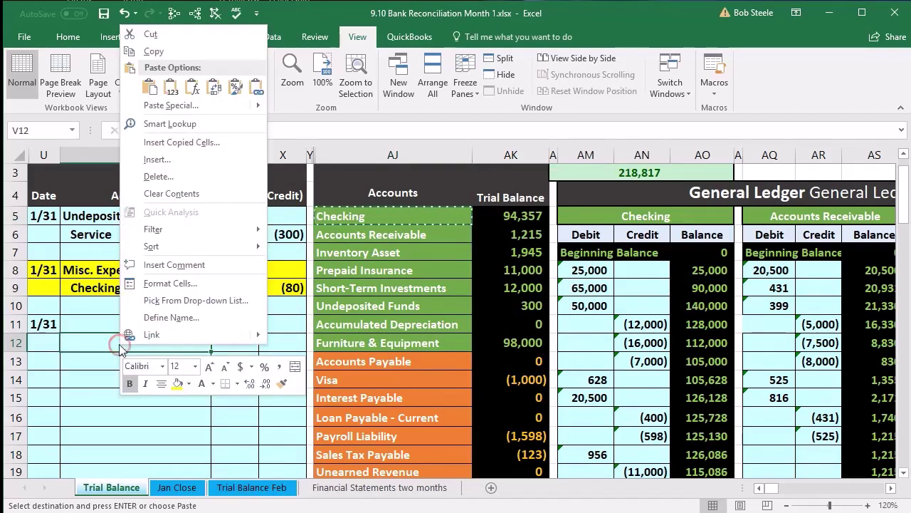
pyautogui.click(171, 85)
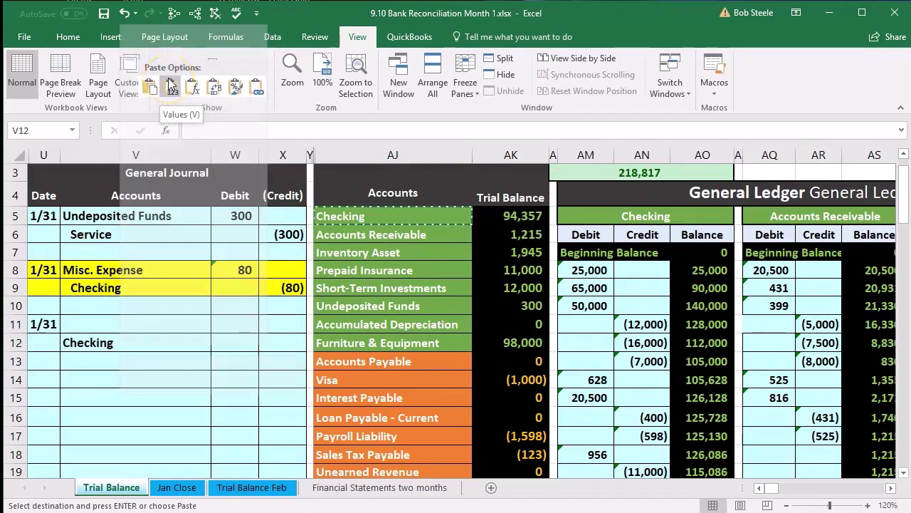
# Step: Indent Checking in V12 and enter a -15 credit in X12
pyautogui.click(68, 38)
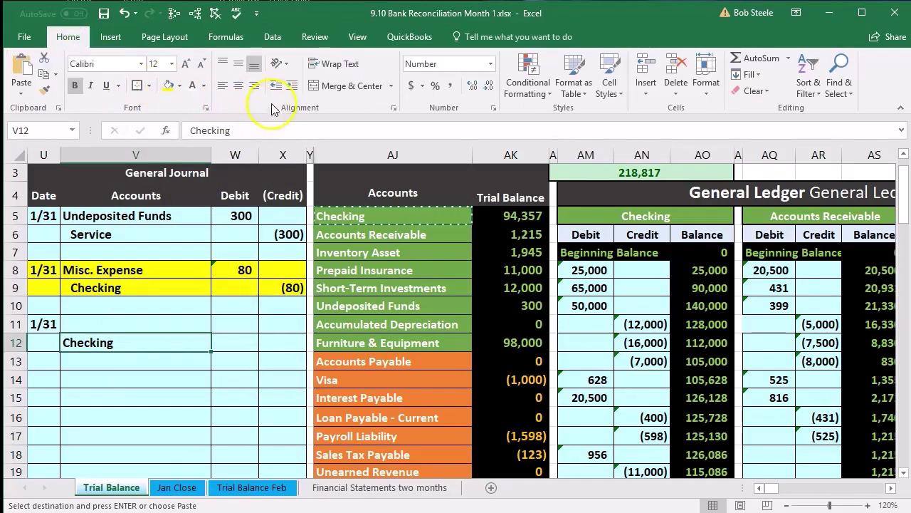
pyautogui.click(291, 86)
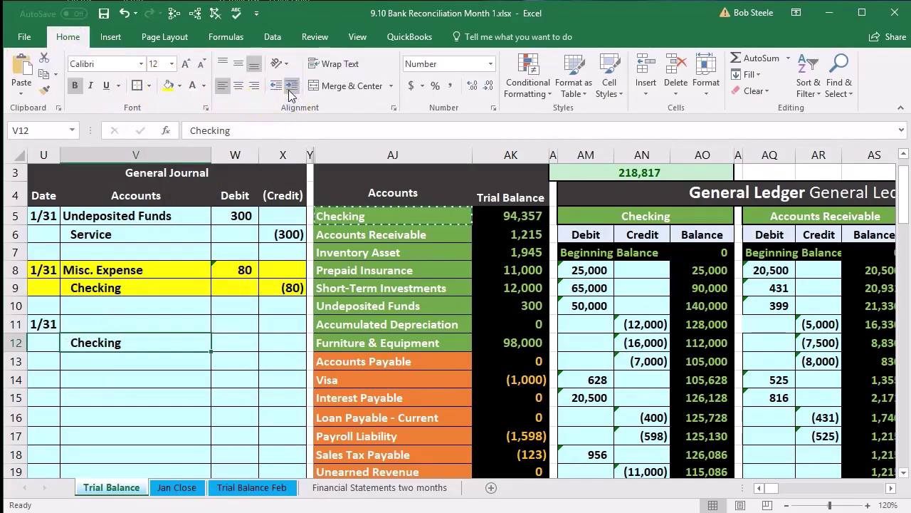
pyautogui.click(277, 343)
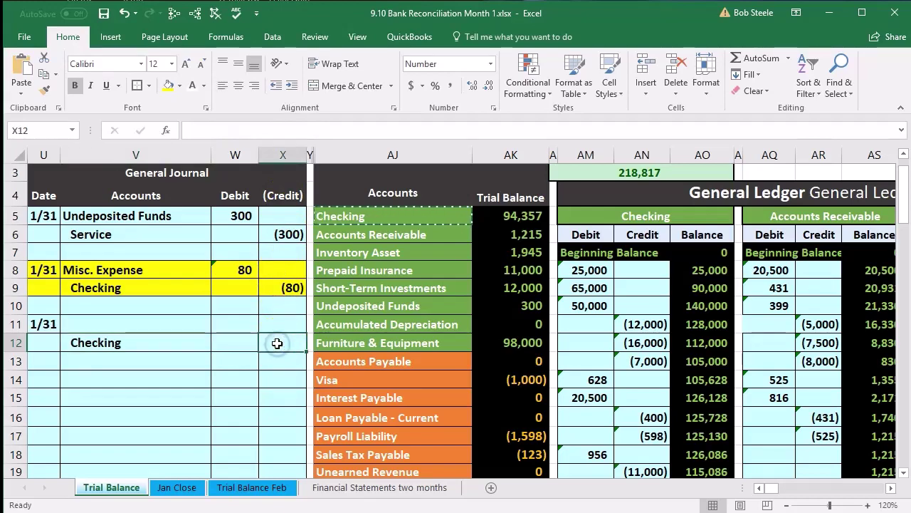
pyautogui.write('-')
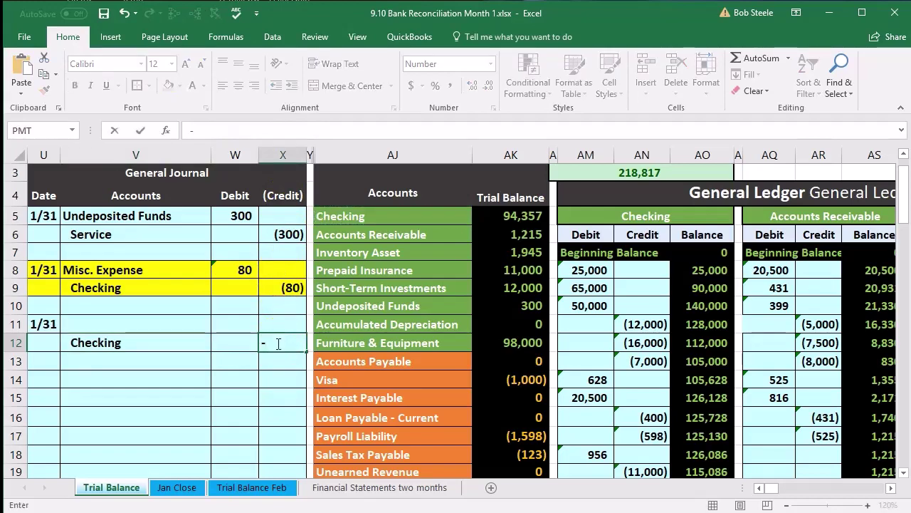
pyautogui.write('15')
pyautogui.press('Return')
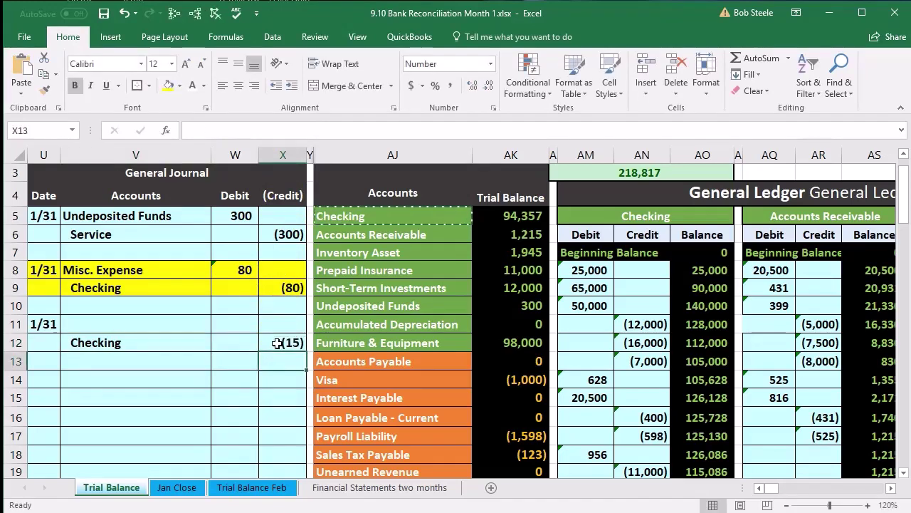
# Step: Enter =-X12 in W11 so the matching debit shows 15
pyautogui.press('Up')
pyautogui.press('Up')
pyautogui.press('Left')
pyautogui.write('-')
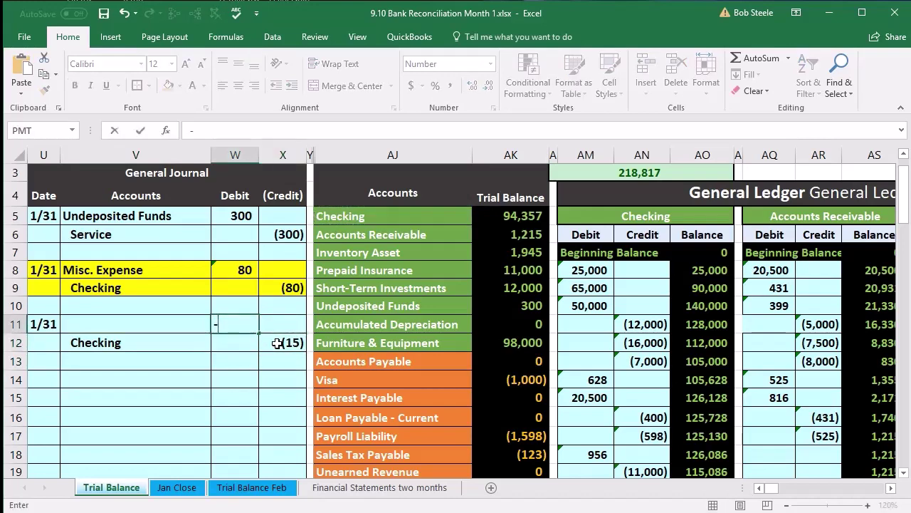
pyautogui.click(277, 343)
pyautogui.press('Return')
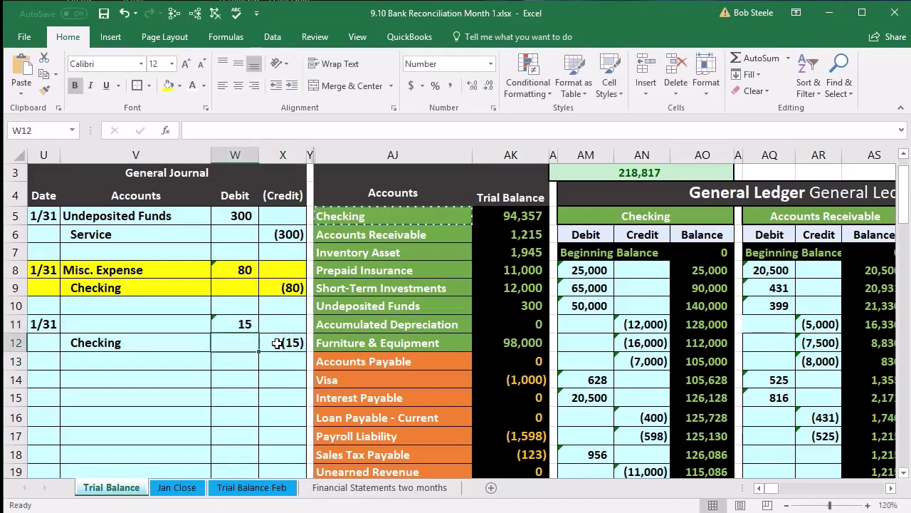
# Step: Scroll the trial balance down and select the Bank Service Charges account name
pyautogui.click(374, 324)
pyautogui.scroll(-3, 377, 324)
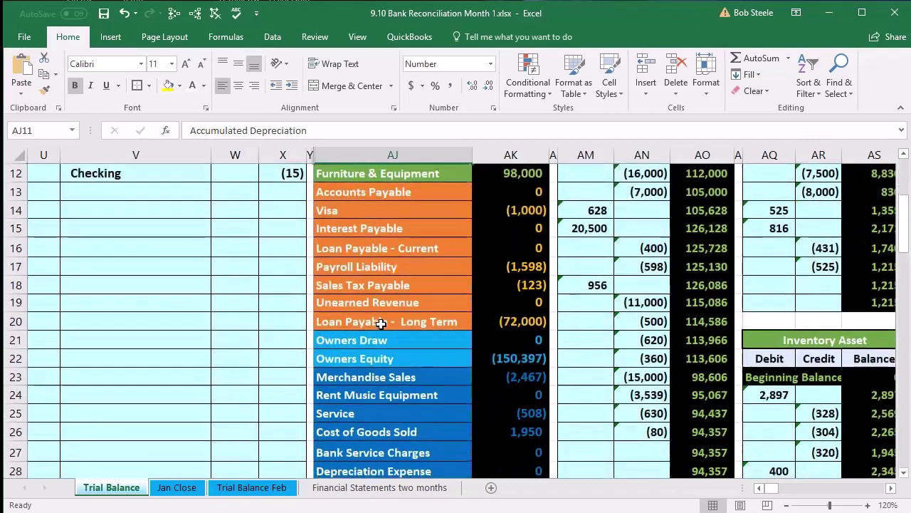
pyautogui.scroll(-2, 381, 324)
pyautogui.scroll(-1, 381, 324)
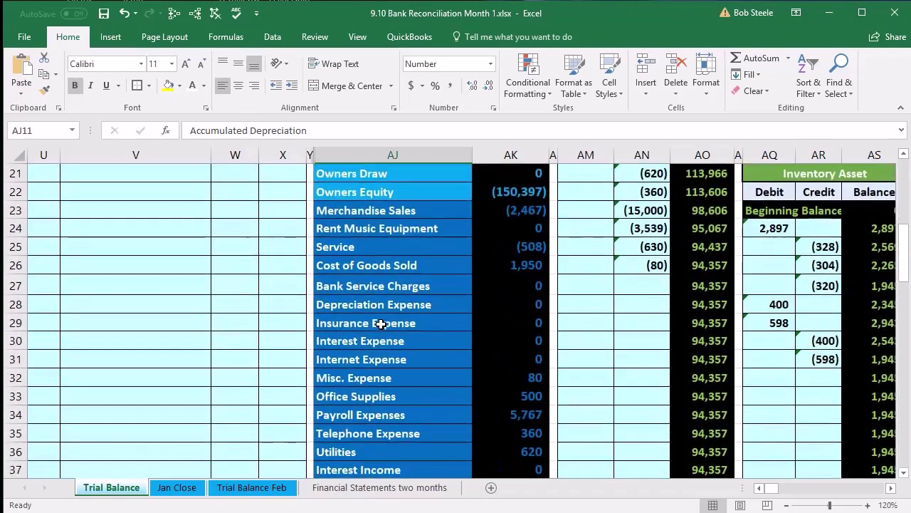
pyautogui.scroll(-1, 381, 324)
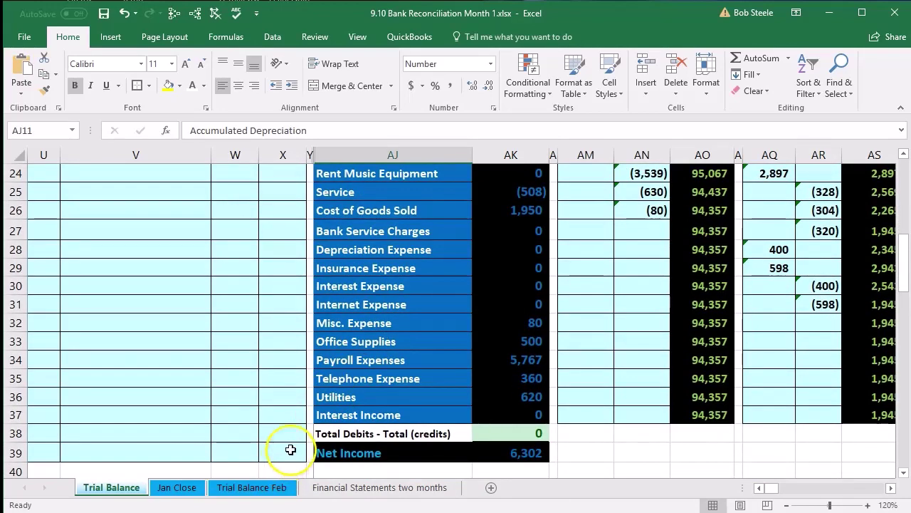
pyautogui.click(398, 231)
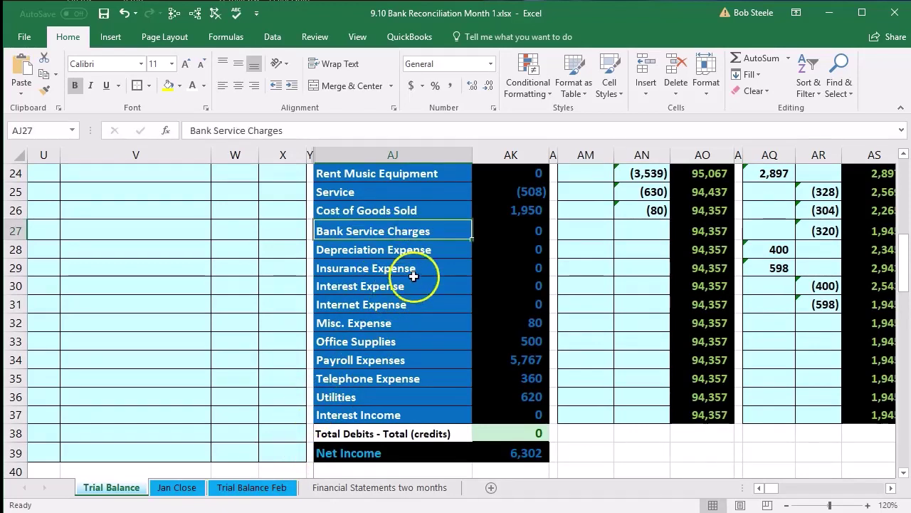
# Step: Copy the Bank Service Charges name from the trial balance and paste it into V11 as a value
pyautogui.rightClick(442, 232)
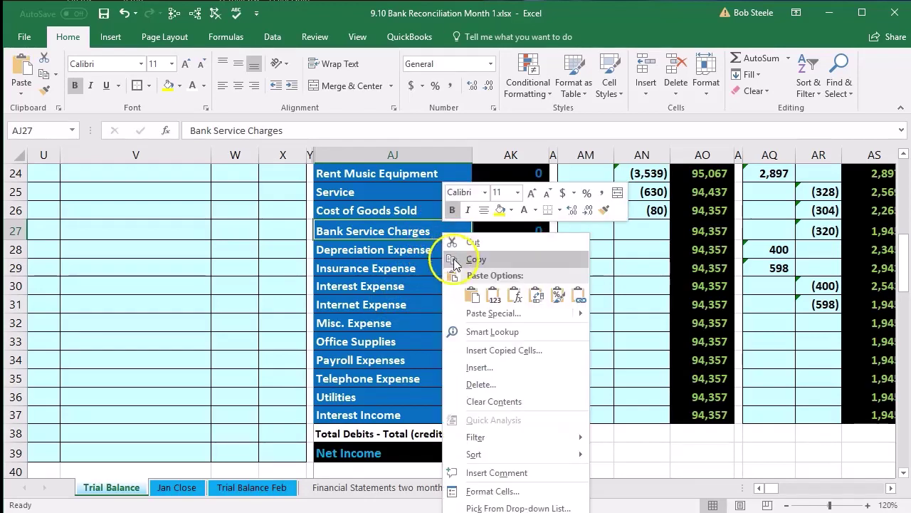
pyautogui.click(496, 260)
pyautogui.scroll(4, 234, 327)
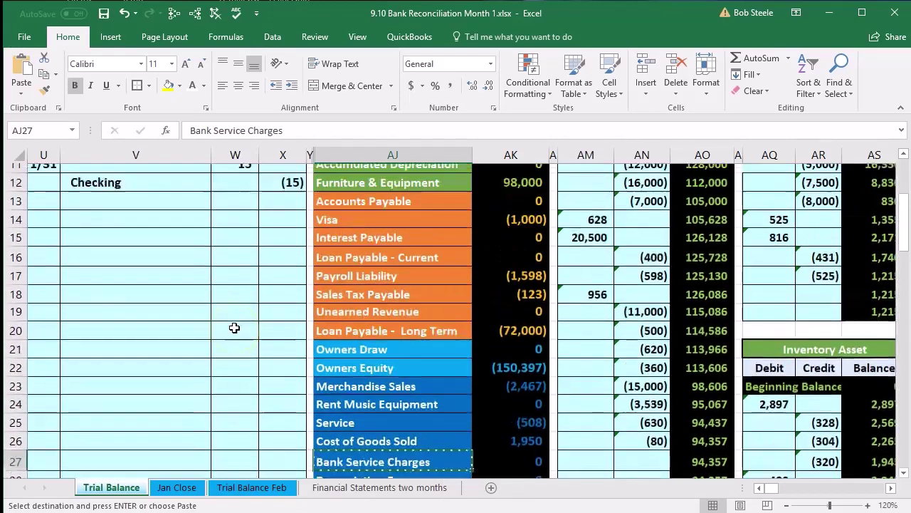
pyautogui.scroll(1, 228, 317)
pyautogui.click(128, 209)
pyautogui.scroll(1, 124, 293)
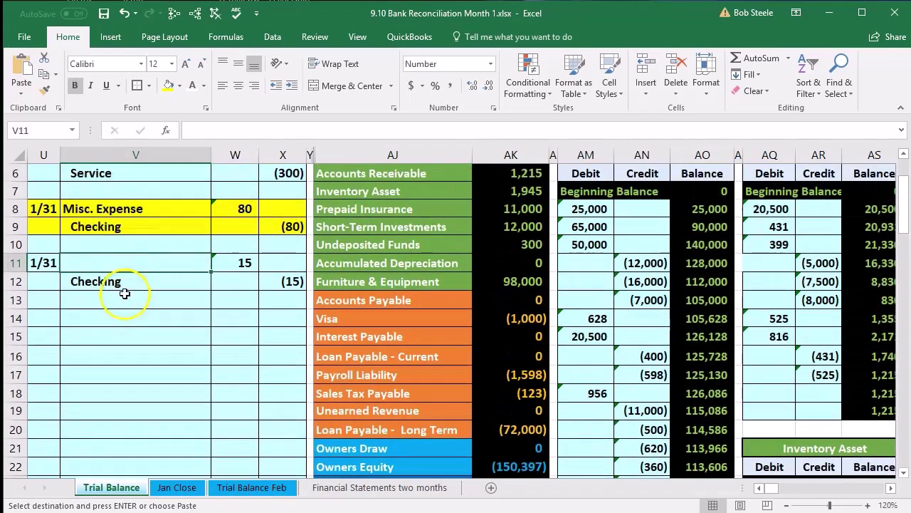
pyautogui.rightClick(126, 262)
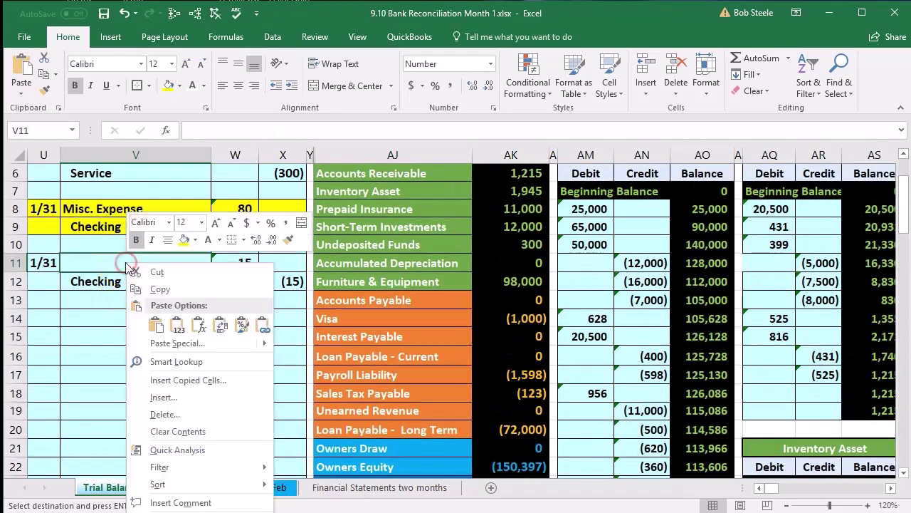
pyautogui.click(174, 322)
pyautogui.scroll(2, 180, 343)
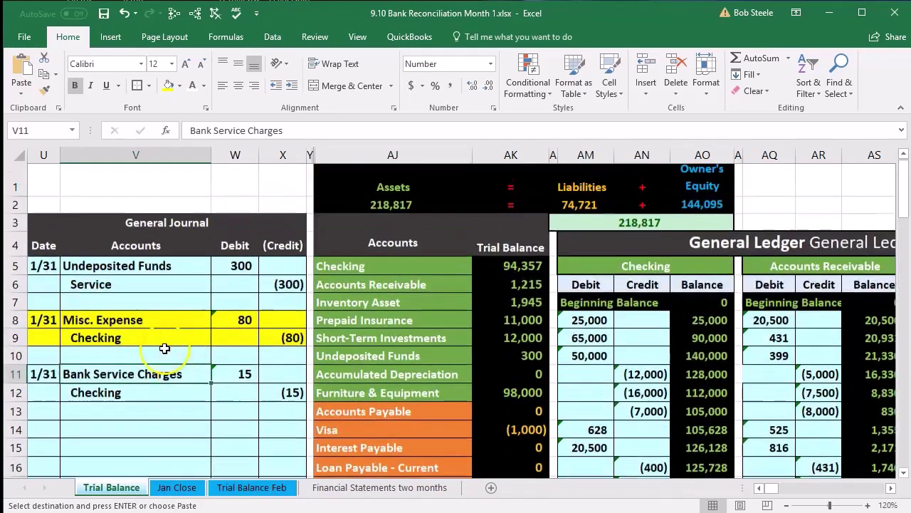
pyautogui.moveTo(45, 381); pyautogui.dragTo(261, 395)
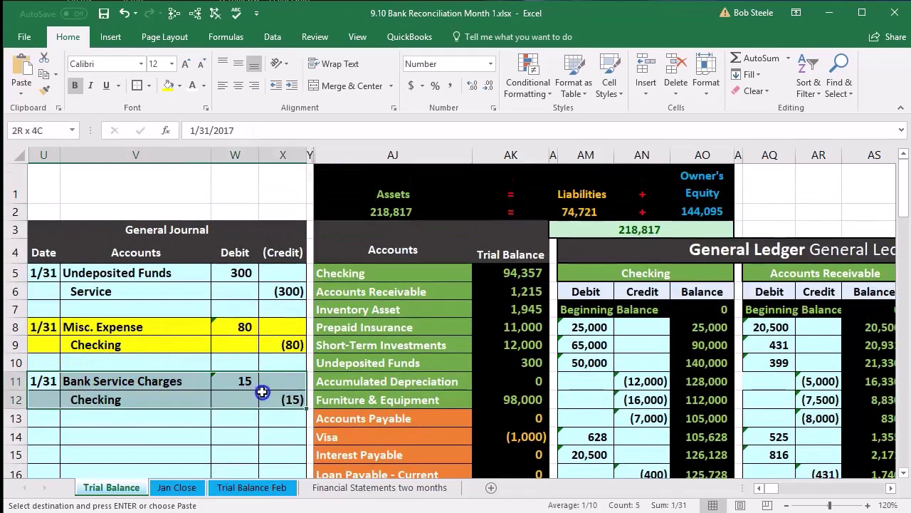
# Step: Fill the 1/31 entry rows U11:X12 yellow, matching the Misc. Expense entry
pyautogui.rightClick(261, 396)
pyautogui.press('Escape')
pyautogui.press('Escape')
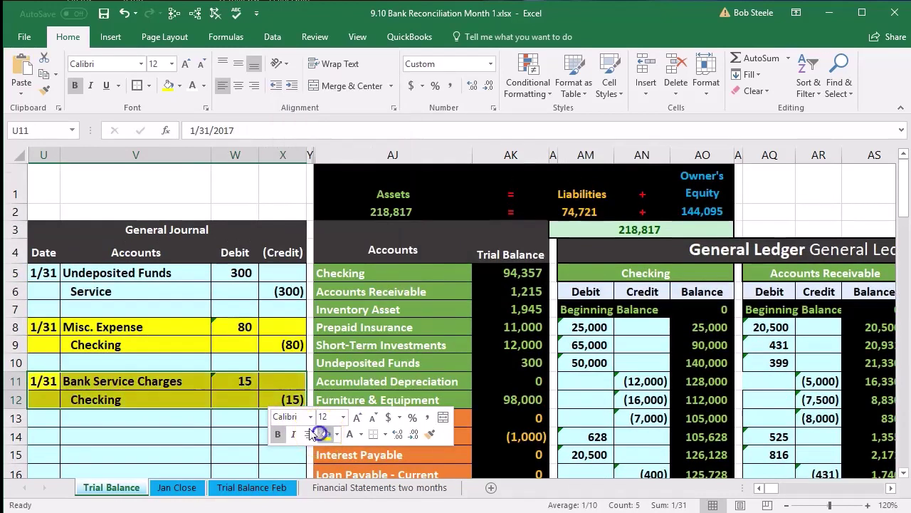
pyautogui.click(202, 422)
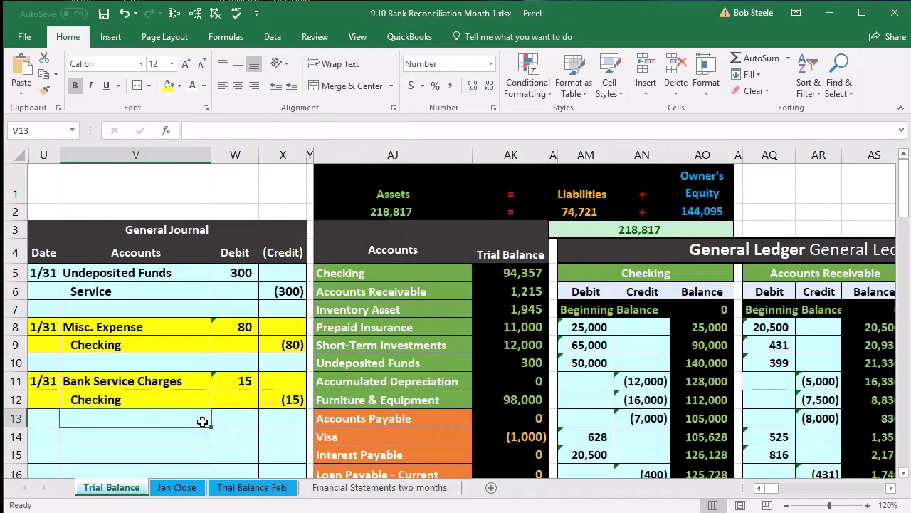
pyautogui.moveTo(157, 382); pyautogui.dragTo(224, 378)
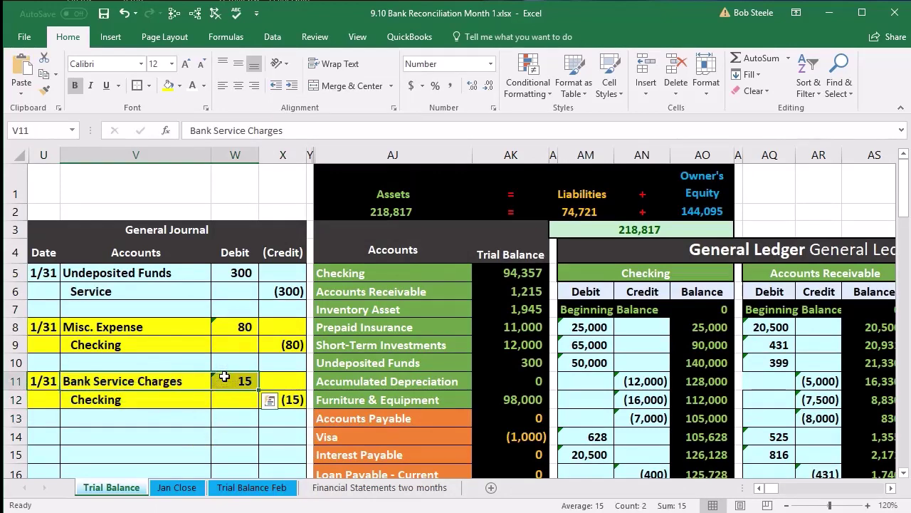
pyautogui.scroll(-5, 362, 371)
# Step: Move right along row 27 through the ledgers to locate the empty Bank Service Charges T-account
pyautogui.click(371, 379)
pyautogui.hotkey('ctrl', 'c')
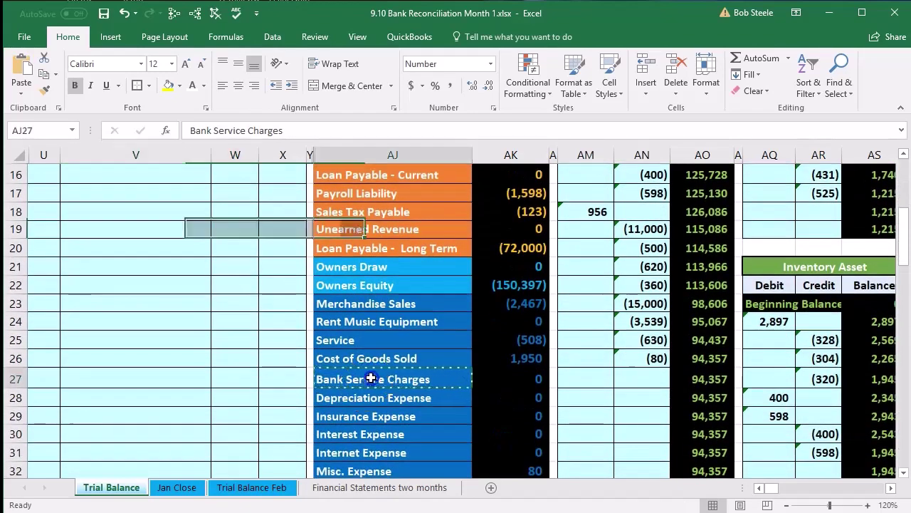
pyautogui.moveTo(371, 379); pyautogui.dragTo(486, 377)
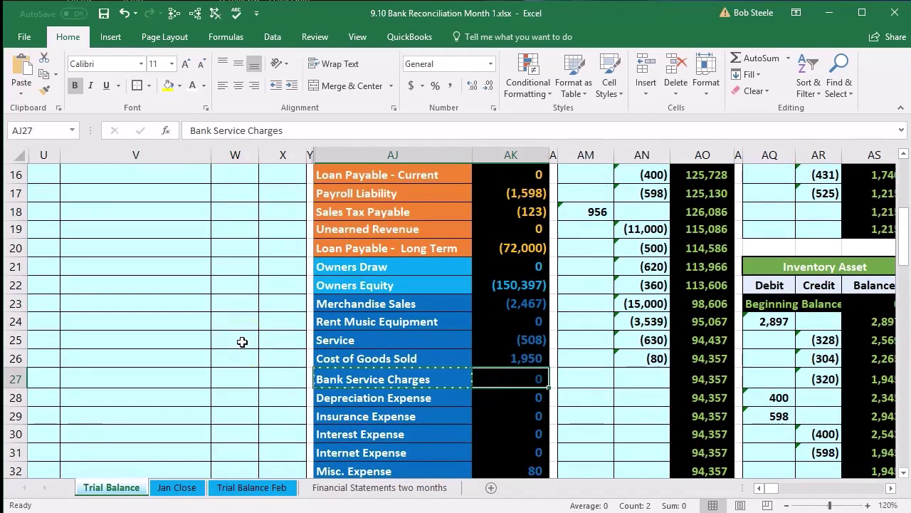
pyautogui.press('Right')
pyautogui.press('Right')
pyautogui.press('Right')
pyautogui.press('Right')
pyautogui.press('Right')
pyautogui.press('Right')
pyautogui.press('Right')
pyautogui.press('Right')
pyautogui.press('Right')
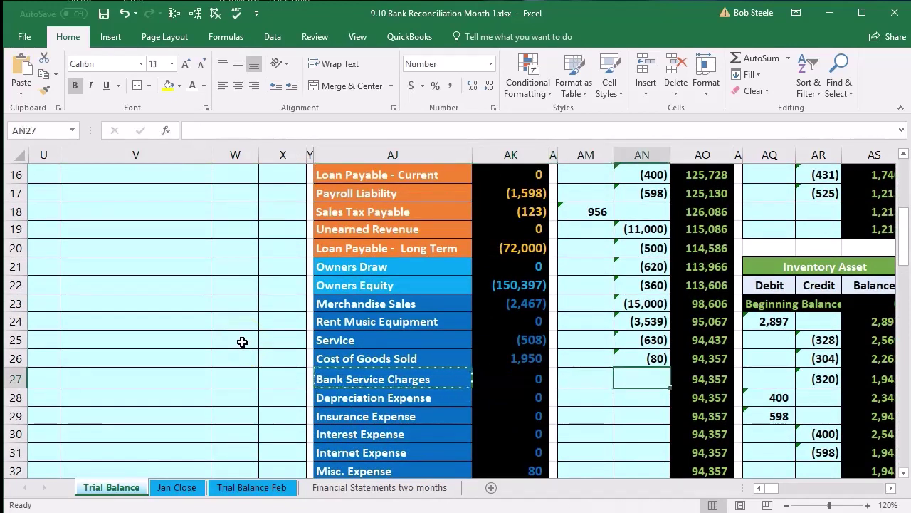
pyautogui.press('Right')
pyautogui.press('Right')
pyautogui.press('Right')
pyautogui.press('Right')
pyautogui.press('Right')
pyautogui.press('Right')
pyautogui.press('Right')
pyautogui.press('Right')
pyautogui.press('Right')
pyautogui.press('Right')
pyautogui.press('Right')
pyautogui.press('Right')
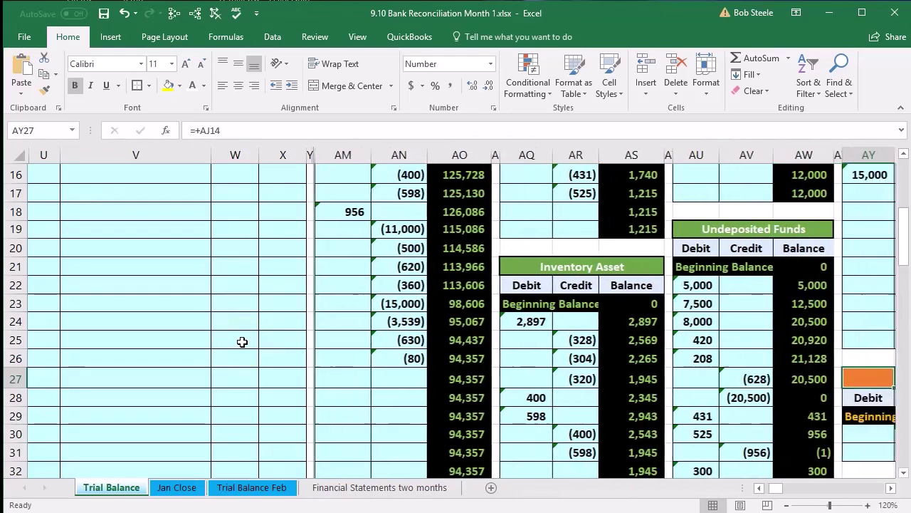
pyautogui.press('Right')
pyautogui.press('Right')
pyautogui.press('Right')
pyautogui.press('Right')
pyautogui.press('Right')
pyautogui.press('Right')
pyautogui.press('Right')
pyautogui.press('Right')
pyautogui.press('Right')
pyautogui.press('Right')
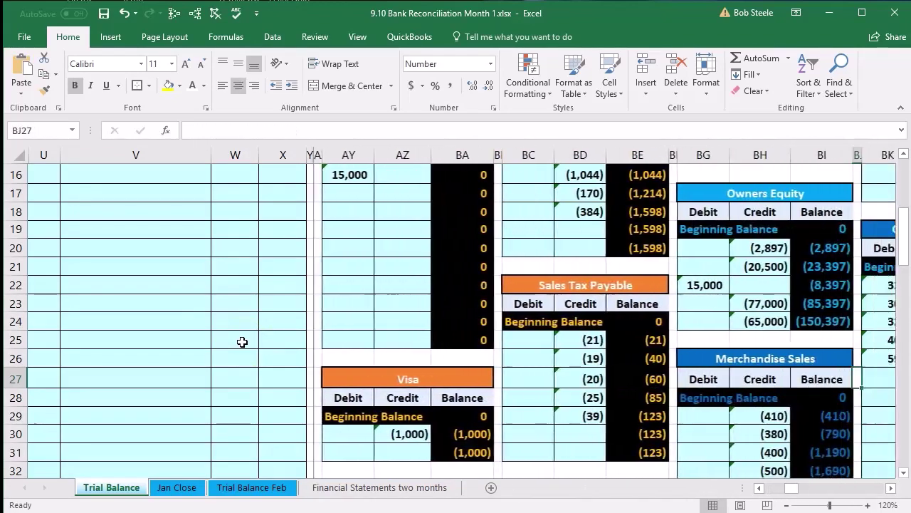
pyautogui.press('Right')
pyautogui.press('Right')
pyautogui.press('Right')
pyautogui.press('Right')
pyautogui.press('Right')
pyautogui.press('Right')
pyautogui.press('Right')
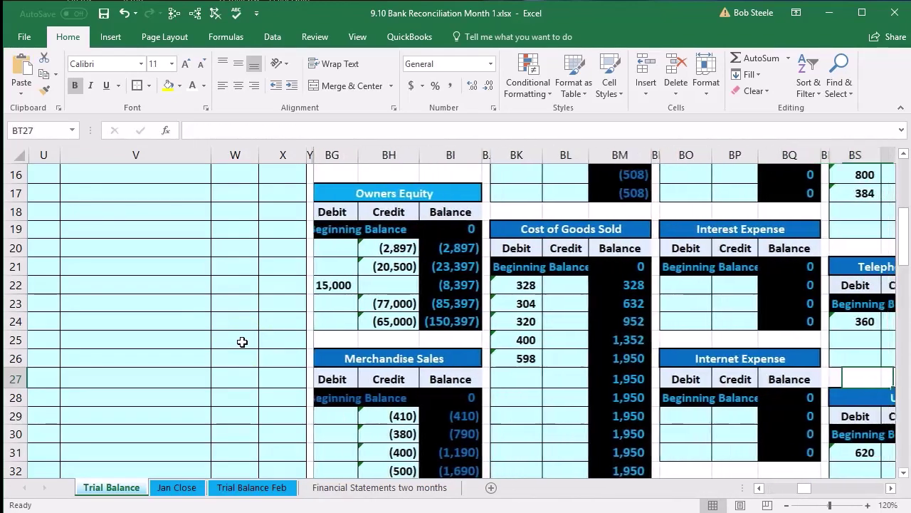
pyautogui.press('Right')
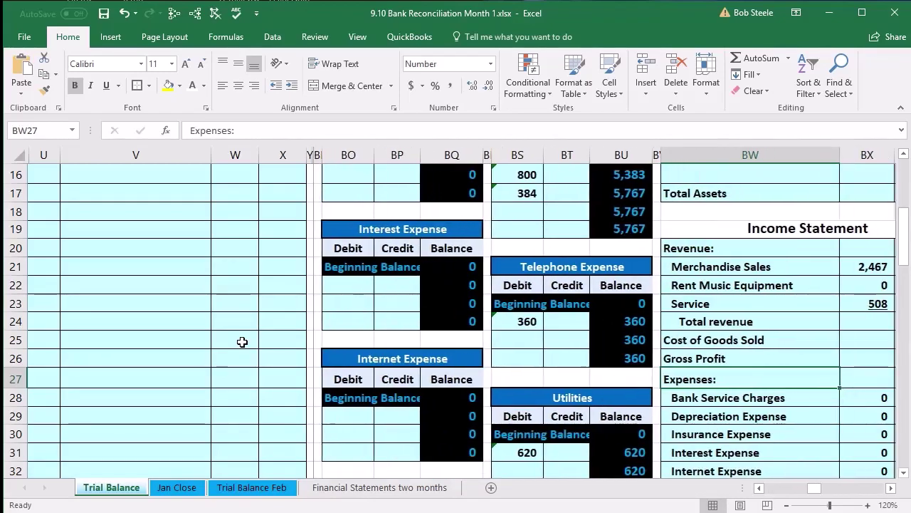
pyautogui.scroll(1, 242, 342)
pyautogui.scroll(3, 408, 351)
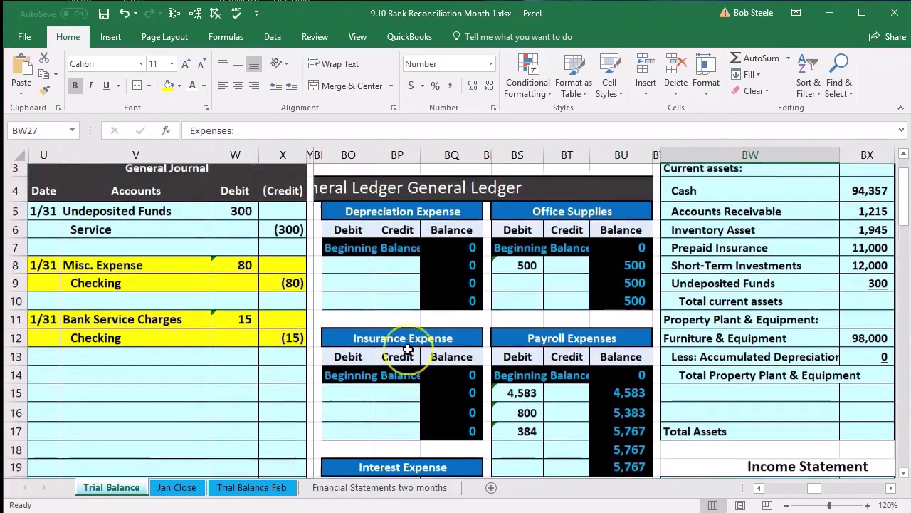
pyautogui.scroll(-4, 408, 350)
pyautogui.scroll(-4, 408, 349)
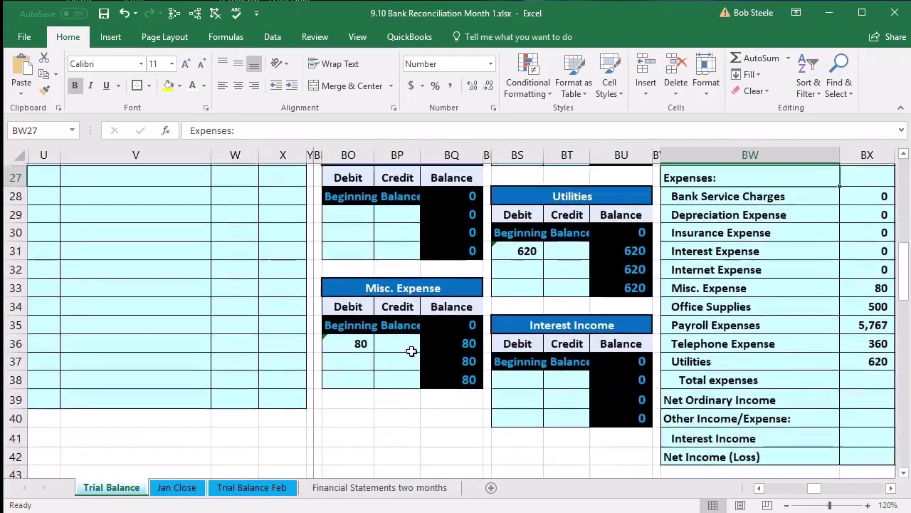
pyautogui.click(373, 388)
pyautogui.press('Left')
pyautogui.press('Left')
pyautogui.press('Left')
pyautogui.press('Left')
pyautogui.press('Left')
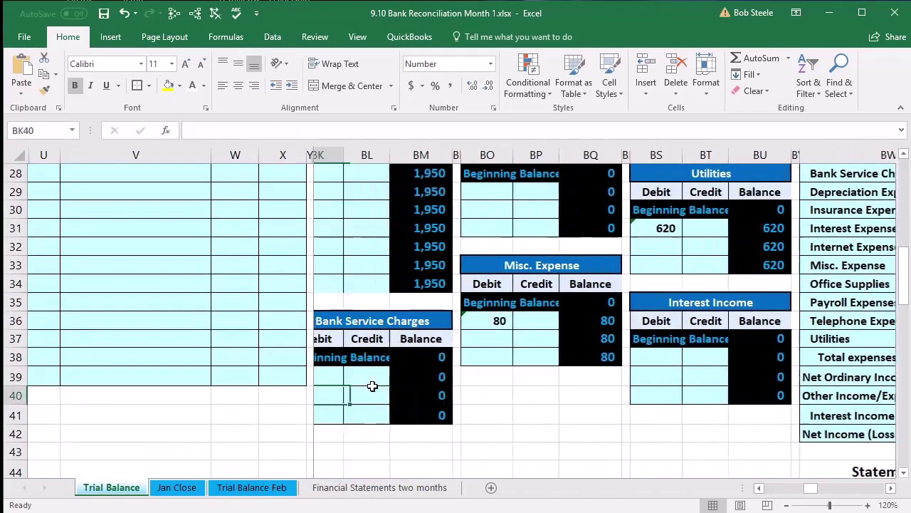
# Step: Post the 15 debit into Bank Service Charges ledger cell BK39 with a formula linked to W11
pyautogui.click(358, 380)
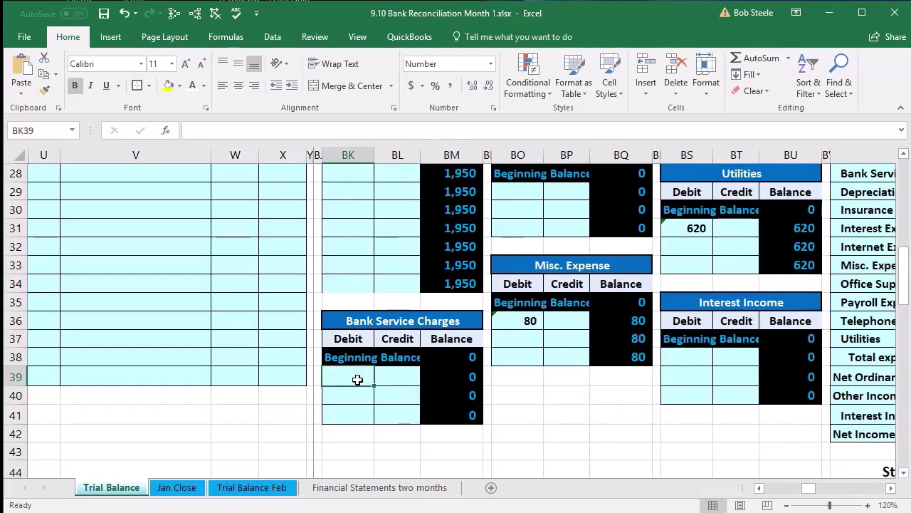
pyautogui.scroll(8, 205, 404)
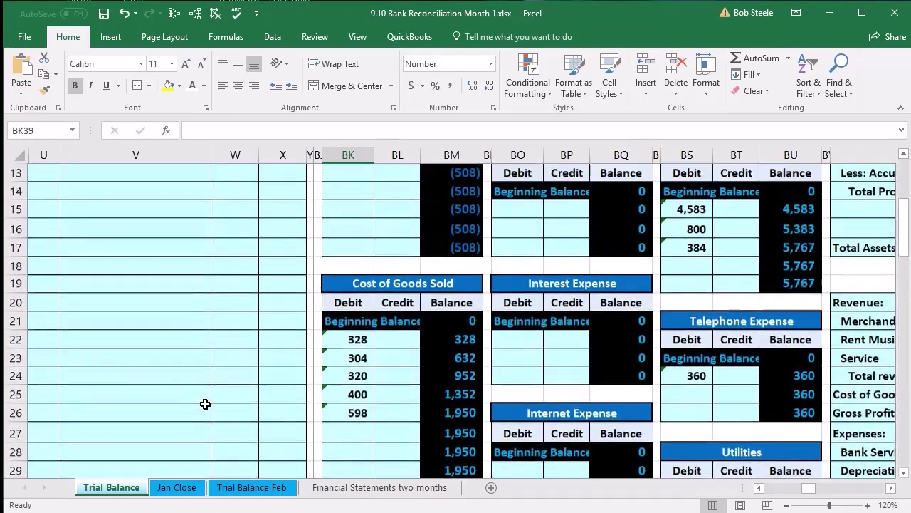
pyautogui.scroll(1, 204, 404)
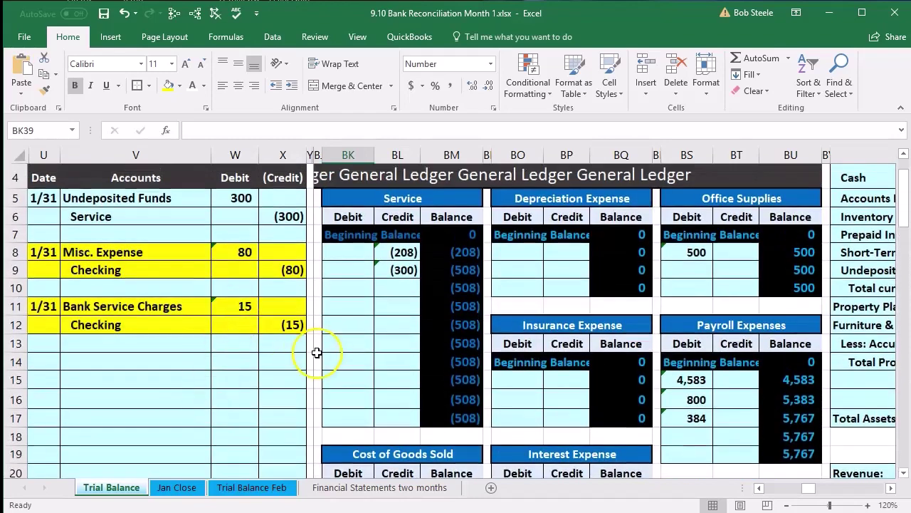
pyautogui.scroll(-8, 318, 353)
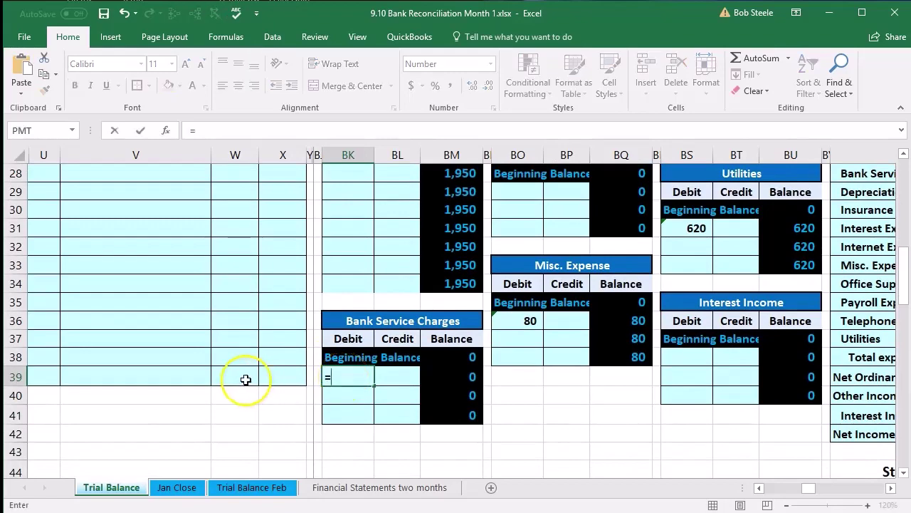
pyautogui.scroll(5, 244, 380)
pyautogui.scroll(3, 246, 379)
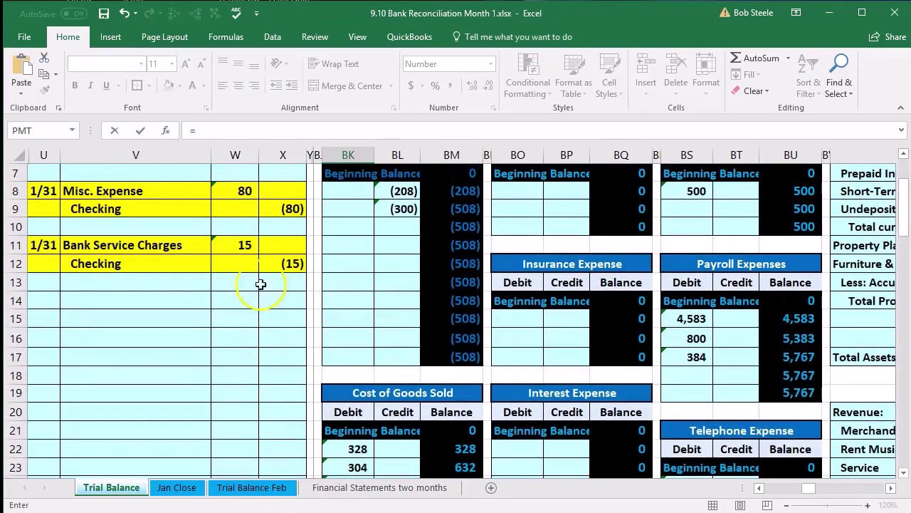
pyautogui.click(244, 245)
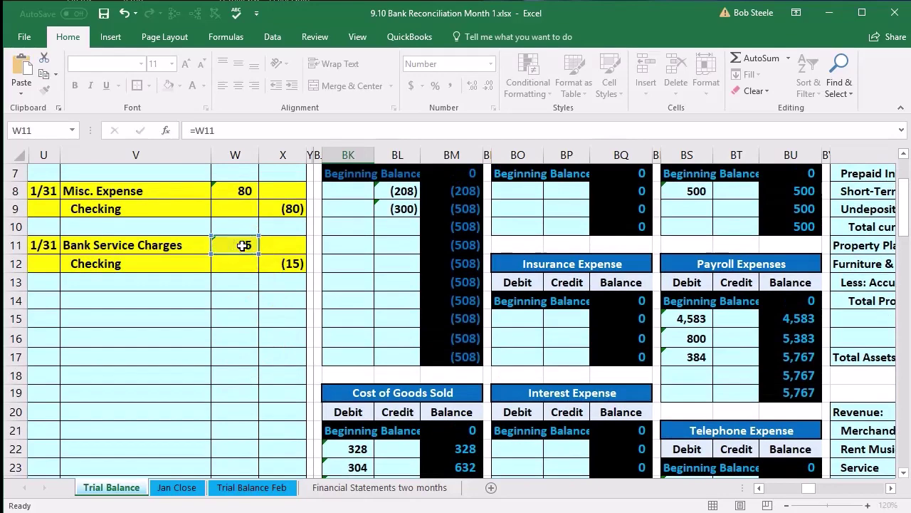
pyautogui.press('Return')
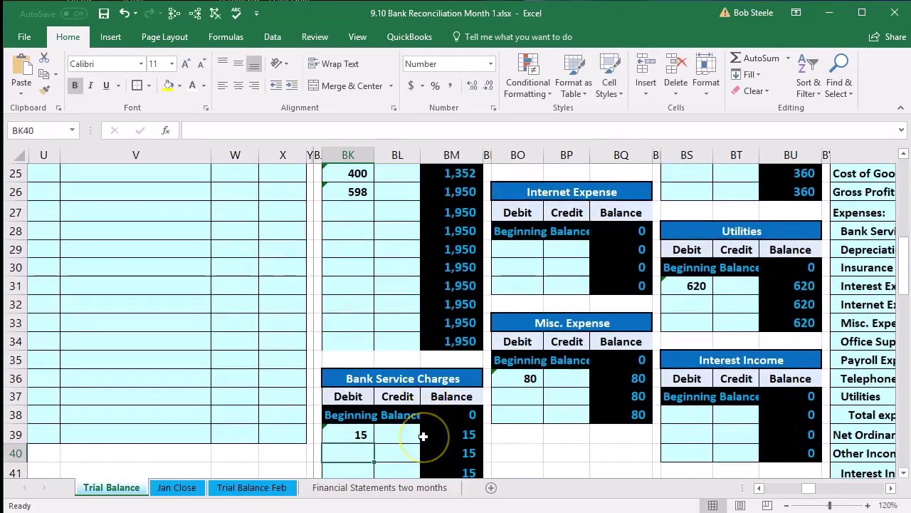
pyautogui.press('Left')
pyautogui.press('Left')
pyautogui.press('Left')
pyautogui.press('Left')
pyautogui.press('Left')
pyautogui.press('Left')
pyautogui.press('Left')
pyautogui.press('Left')
pyautogui.press('Left')
pyautogui.press('Left')
pyautogui.press('Left')
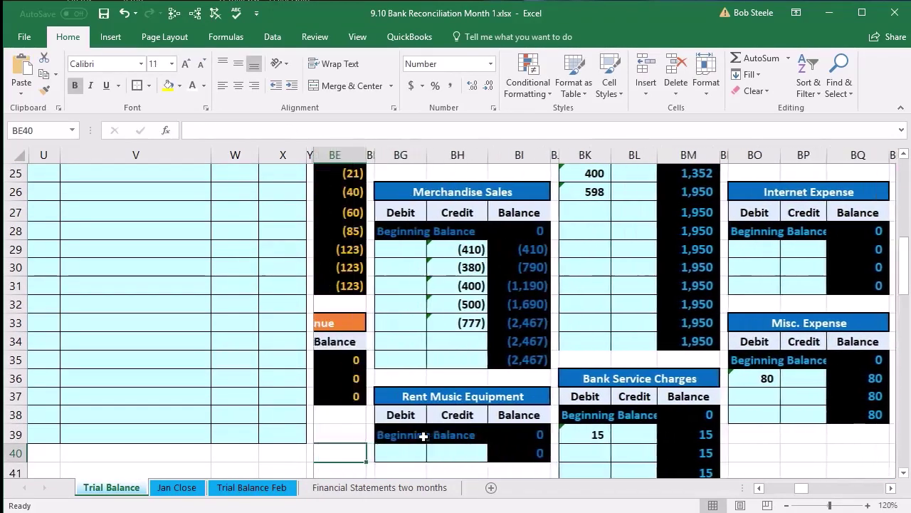
pyautogui.press('Left')
pyautogui.press('Left')
pyautogui.press('Left')
pyautogui.press('Left')
pyautogui.press('Left')
pyautogui.press('Left')
pyautogui.press('Left')
pyautogui.press('Left')
pyautogui.press('Left')
pyautogui.press('Left')
pyautogui.press('Left')
pyautogui.press('Left')
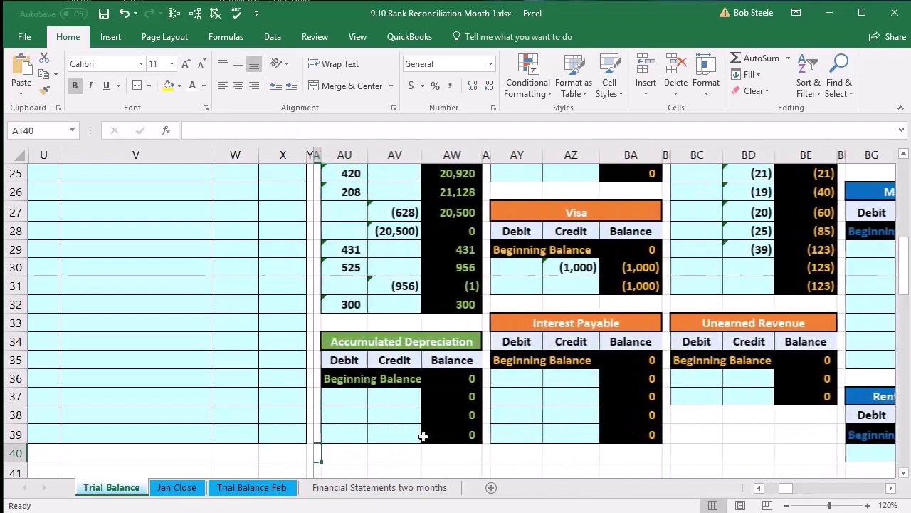
pyautogui.press('Left')
pyautogui.press('Left')
pyautogui.press('Left')
pyautogui.press('Left')
pyautogui.press('Left')
pyautogui.press('Left')
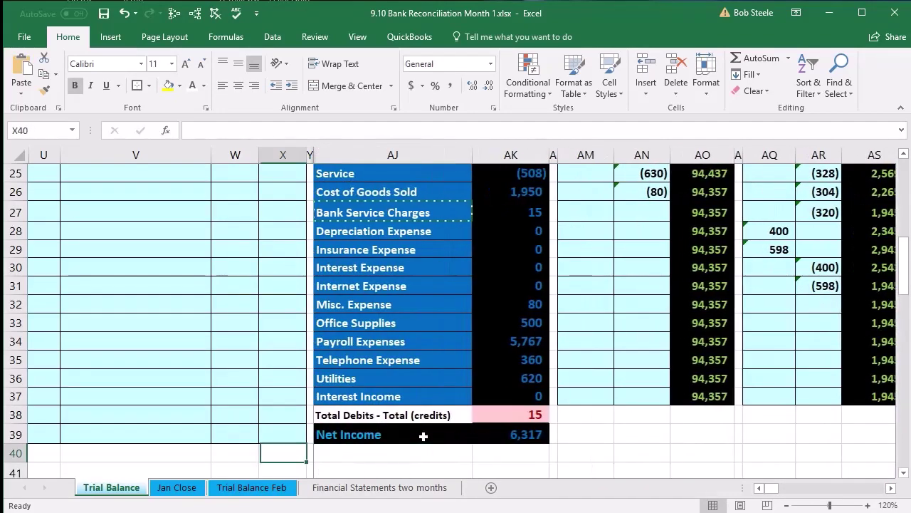
pyautogui.scroll(2, 424, 437)
pyautogui.scroll(3, 424, 436)
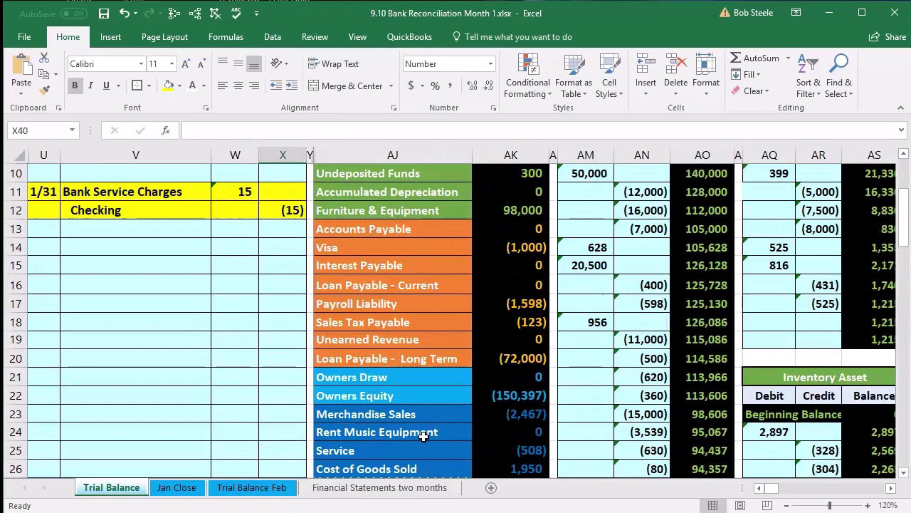
pyautogui.scroll(3, 423, 436)
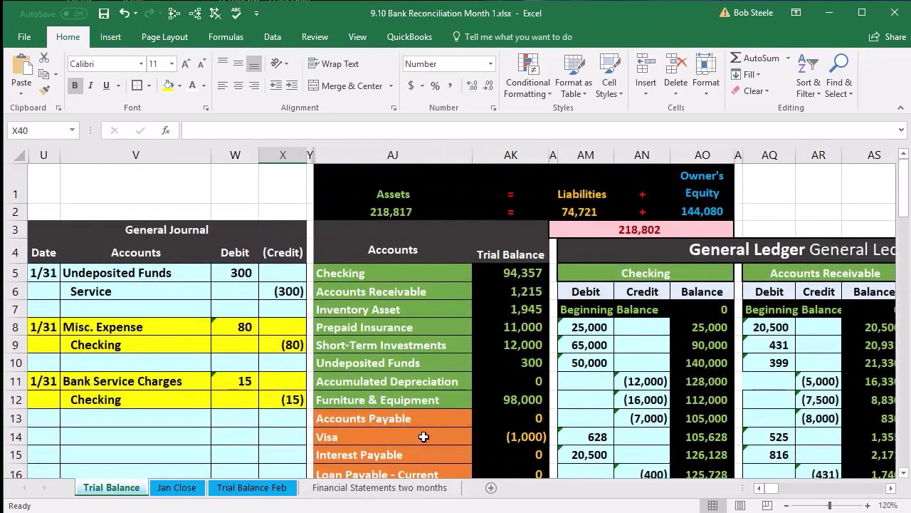
pyautogui.scroll(-5, 424, 436)
pyautogui.click(518, 380)
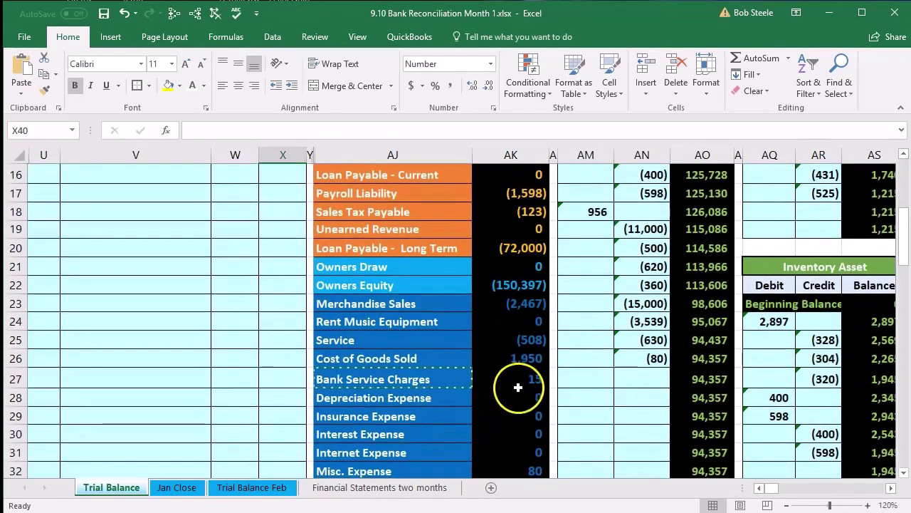
pyautogui.scroll(-4, 517, 381)
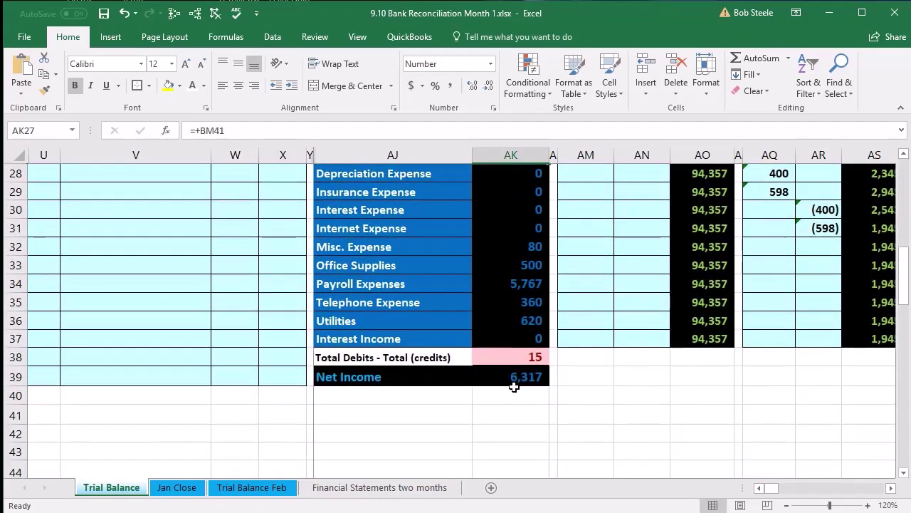
pyautogui.scroll(8, 240, 380)
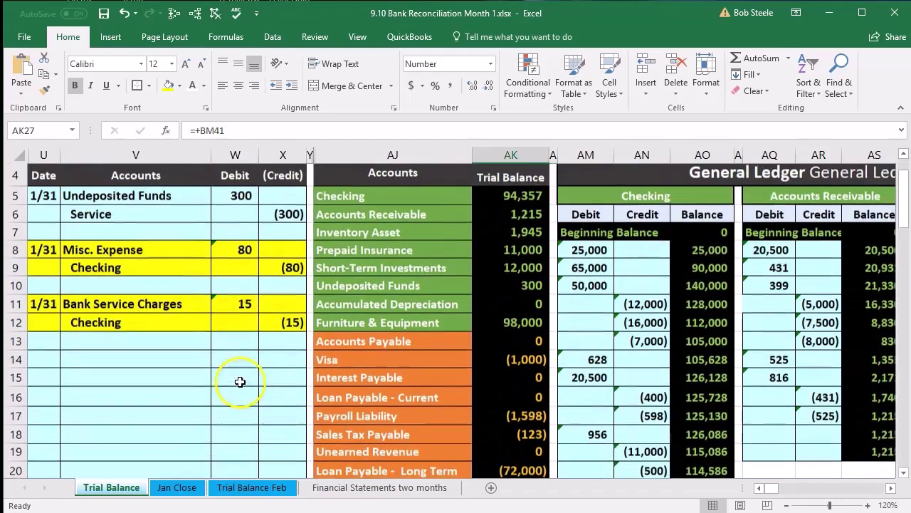
pyautogui.moveTo(163, 325); pyautogui.dragTo(272, 325)
pyautogui.moveTo(371, 198); pyautogui.dragTo(498, 200)
pyautogui.scroll(-2, 563, 288)
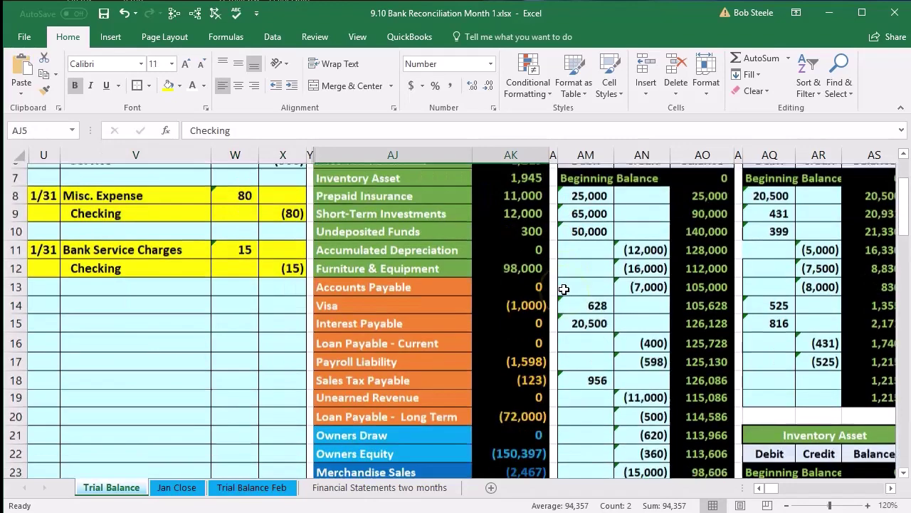
pyautogui.scroll(-2, 563, 288)
# Step: Link the next Checking ledger credit cell to journal X12, posting the 15 credit and leaving 94,342
pyautogui.click(628, 374)
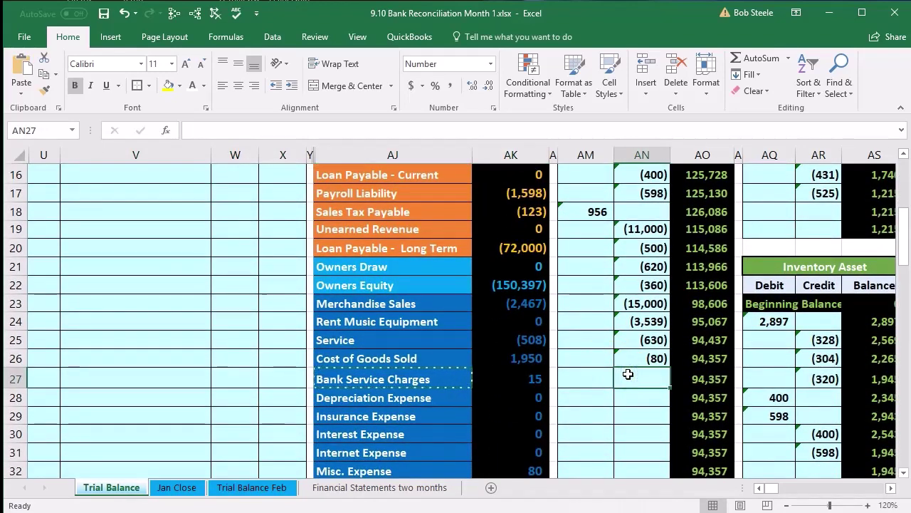
pyautogui.click(389, 394)
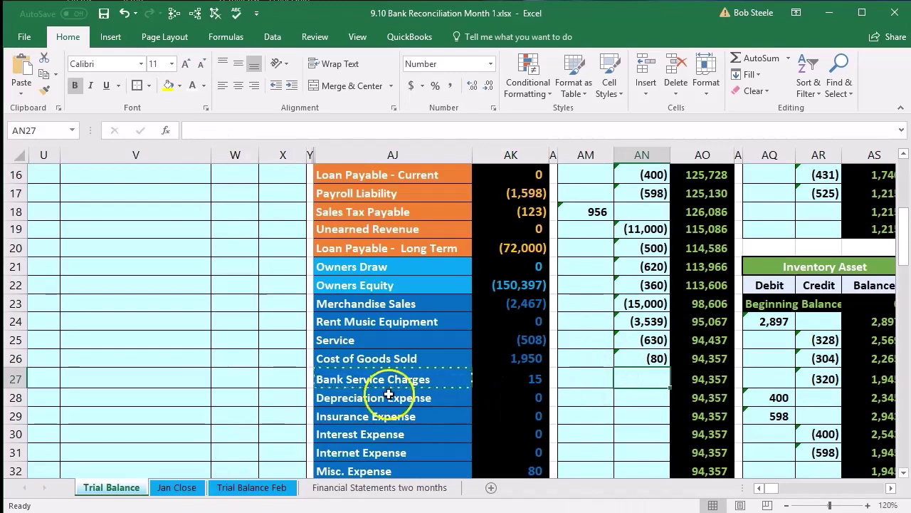
pyautogui.scroll(3, 316, 387)
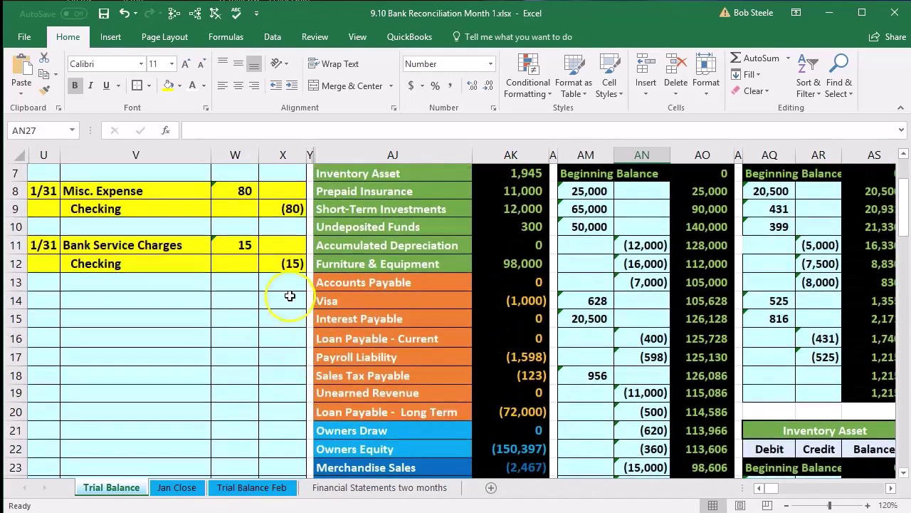
pyautogui.scroll(-3, 580, 449)
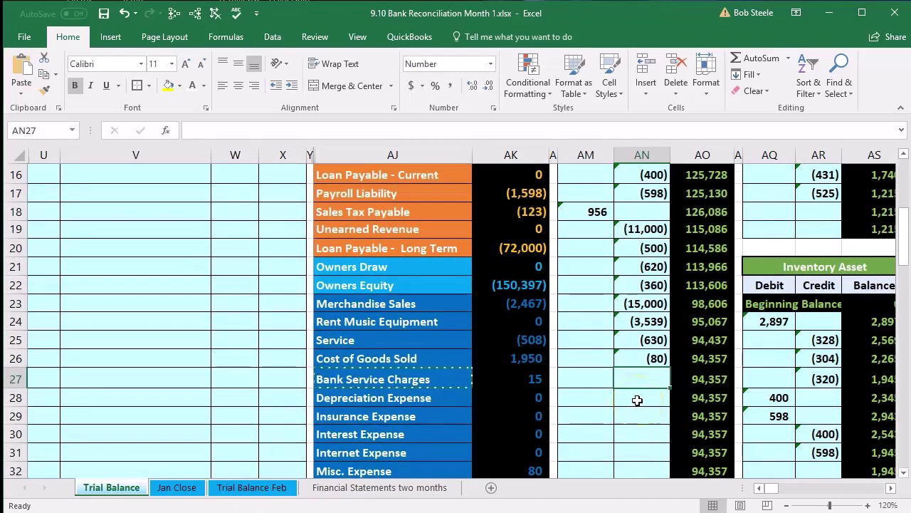
pyautogui.write('=')
pyautogui.scroll(3, 387, 356)
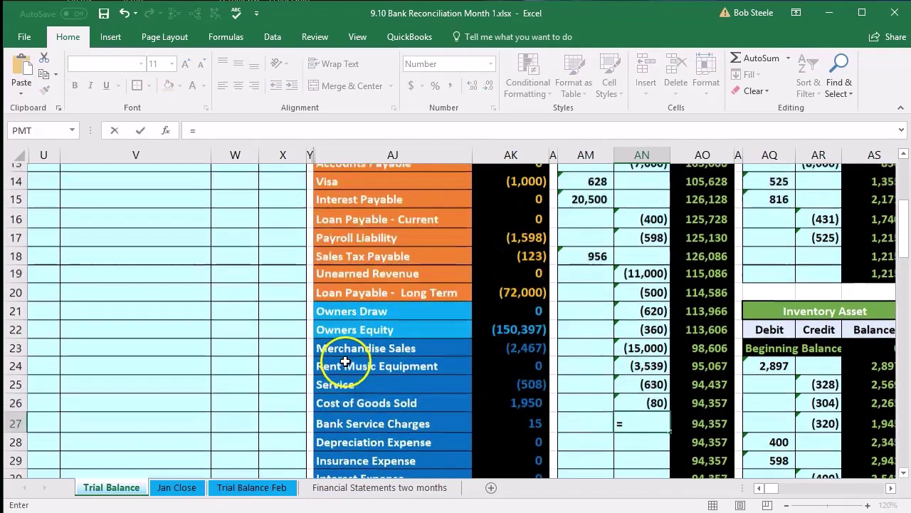
pyautogui.click(287, 264)
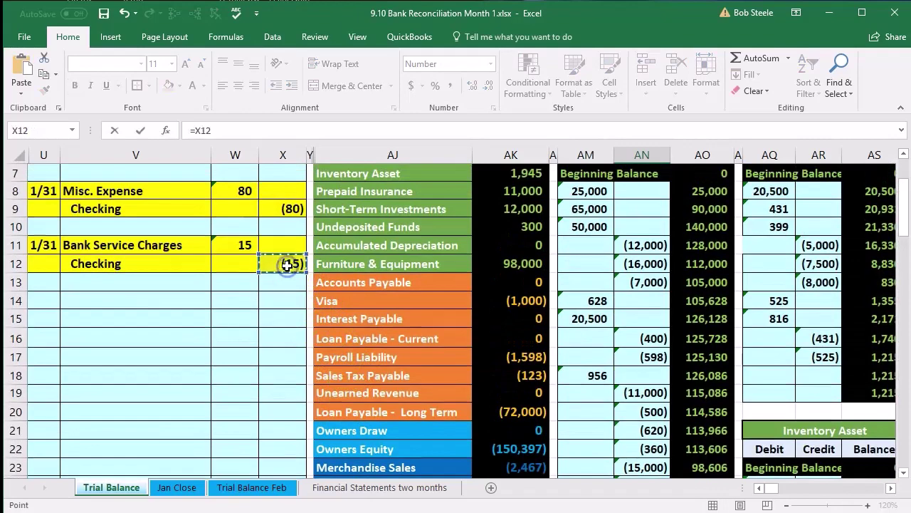
pyautogui.press('Return')
pyautogui.scroll(4, 225, 407)
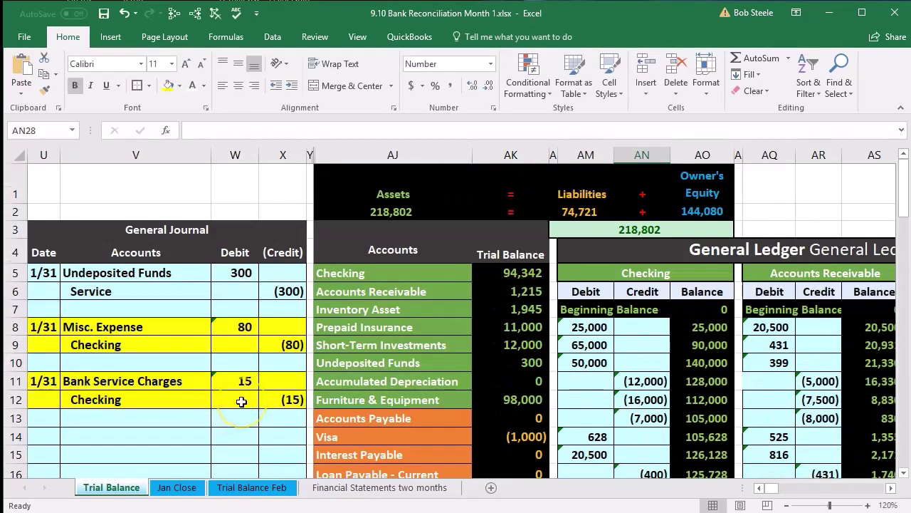
pyautogui.click(245, 401)
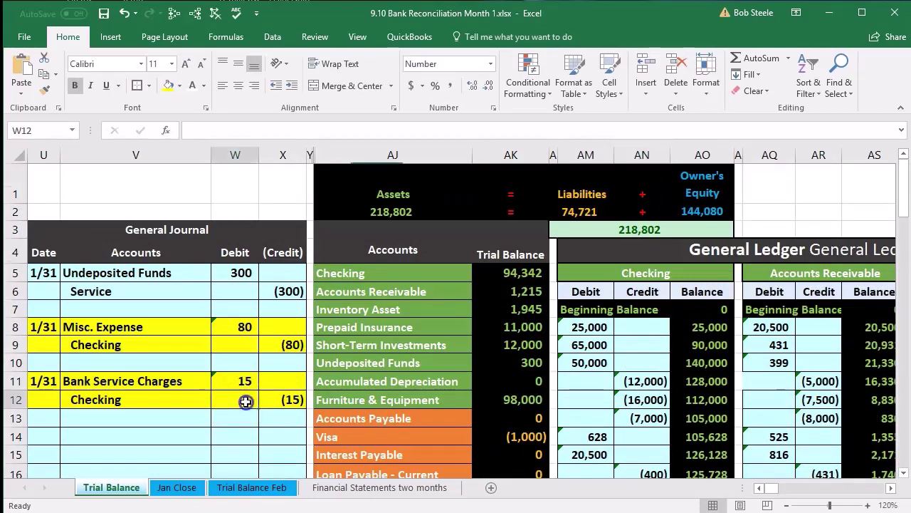
# Step: Trace precedents for trial balance cells AK5, AK27 and AK32 (Checking, Bank Service Charges, Misc. Expense)
pyautogui.click(488, 269)
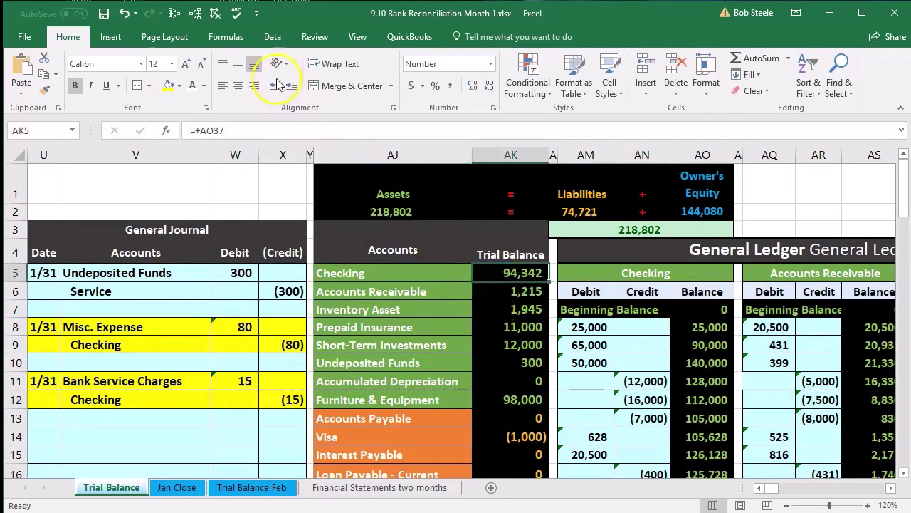
pyautogui.click(198, 16)
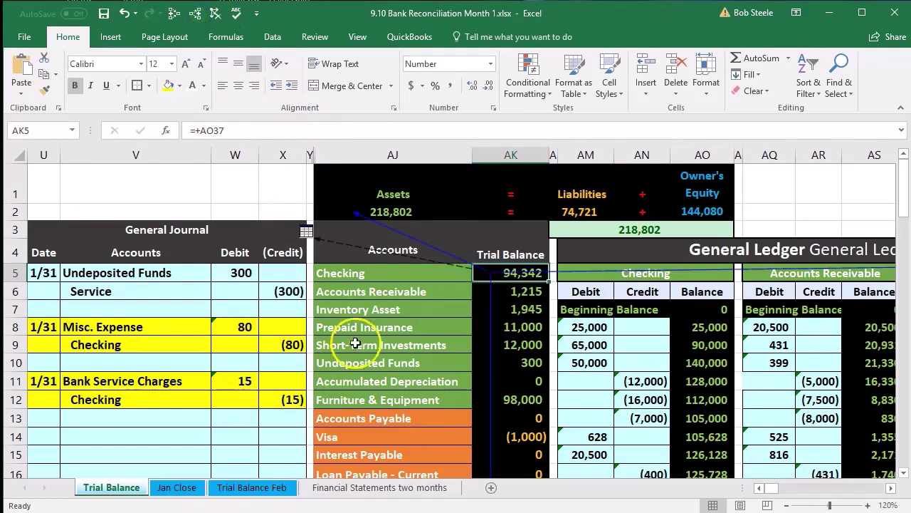
pyautogui.scroll(-5, 428, 391)
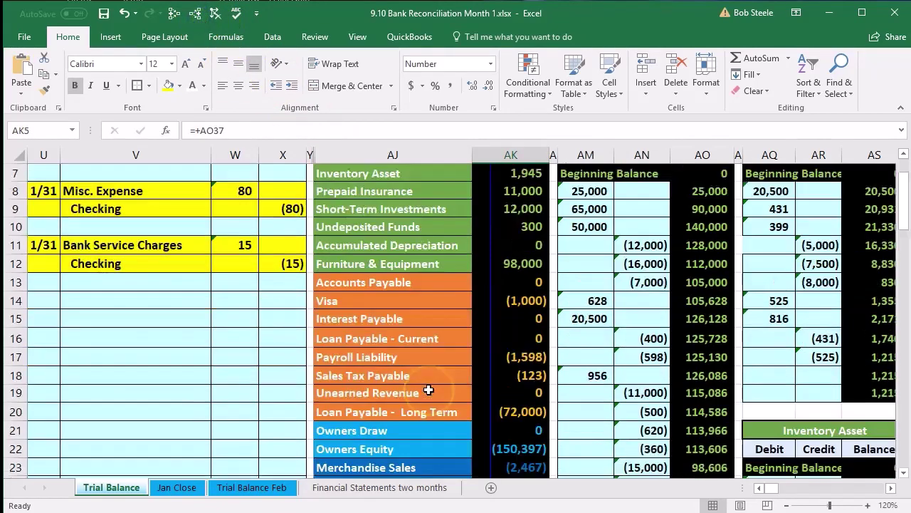
pyautogui.click(512, 376)
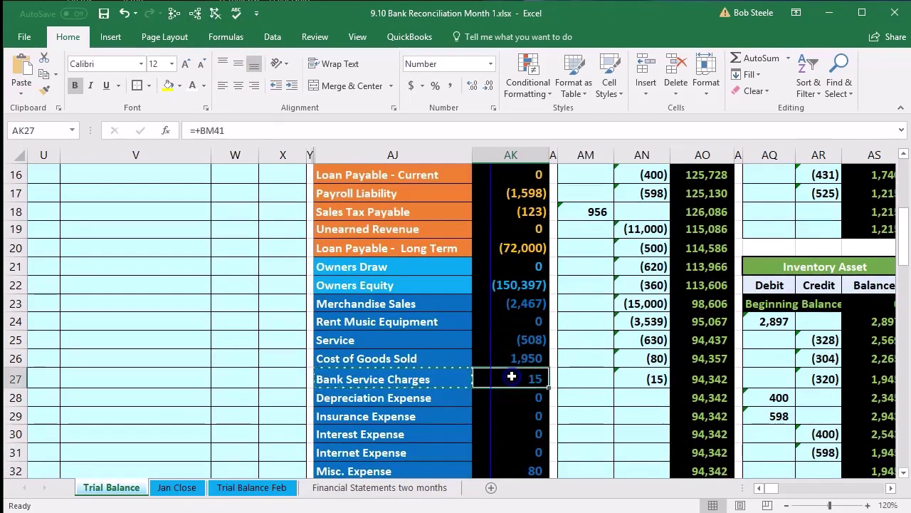
pyautogui.click(194, 13)
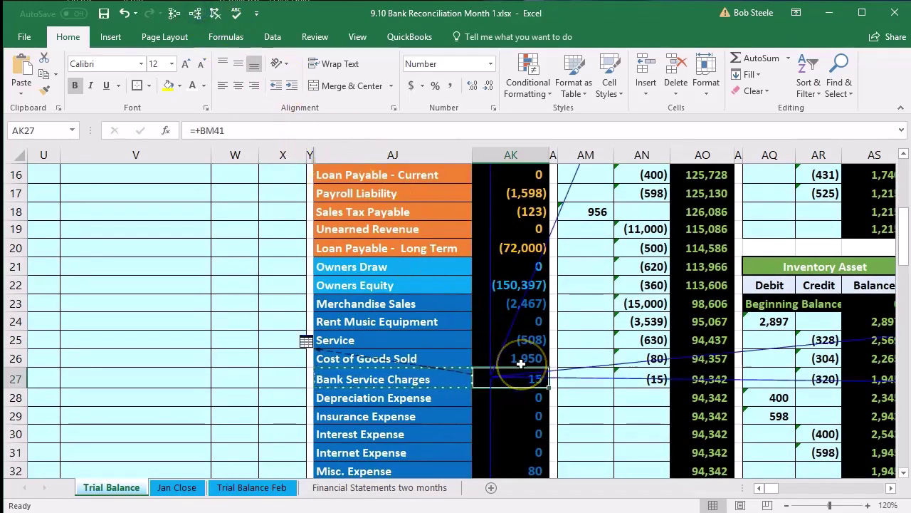
pyautogui.scroll(-1, 520, 363)
pyautogui.scroll(-1, 520, 363)
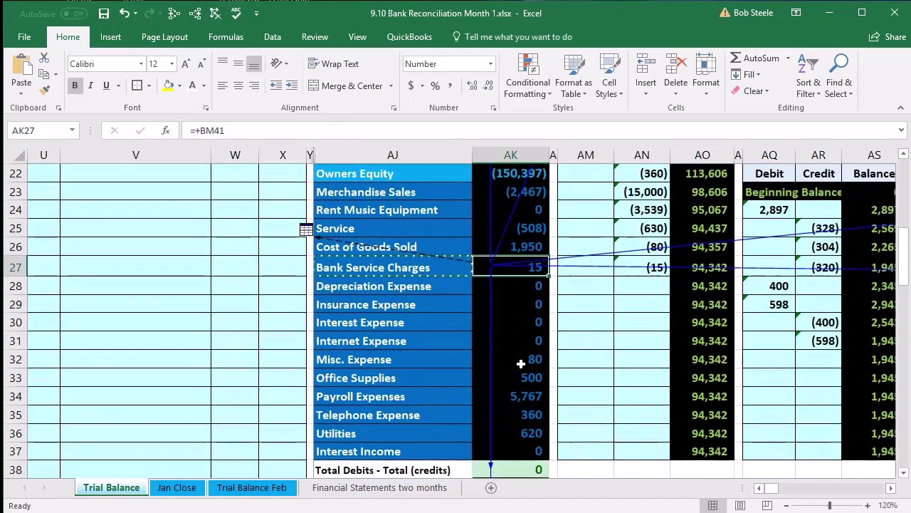
pyautogui.click(521, 363)
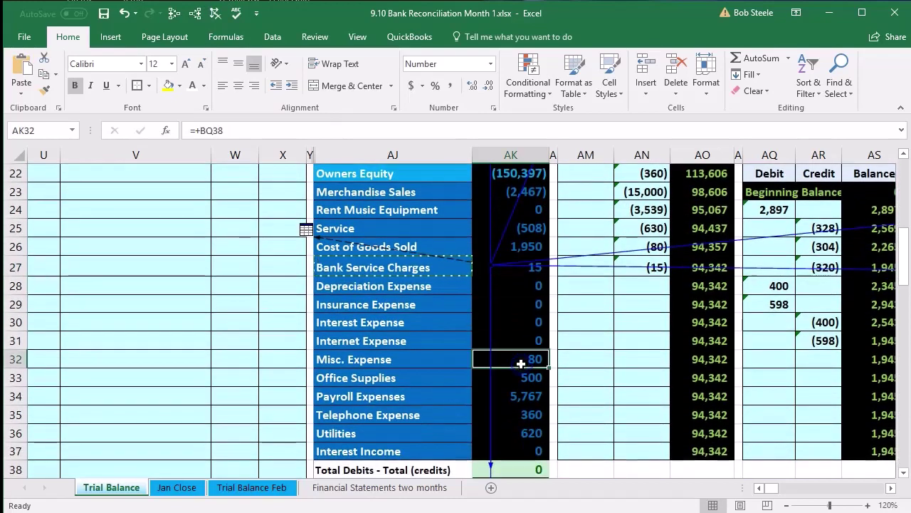
pyautogui.click(202, 17)
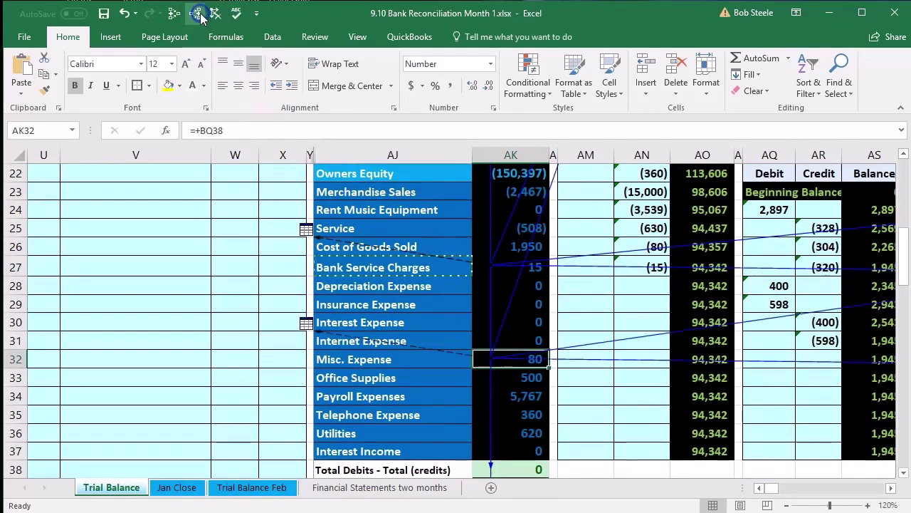
pyautogui.scroll(2, 389, 350)
pyautogui.scroll(5, 388, 351)
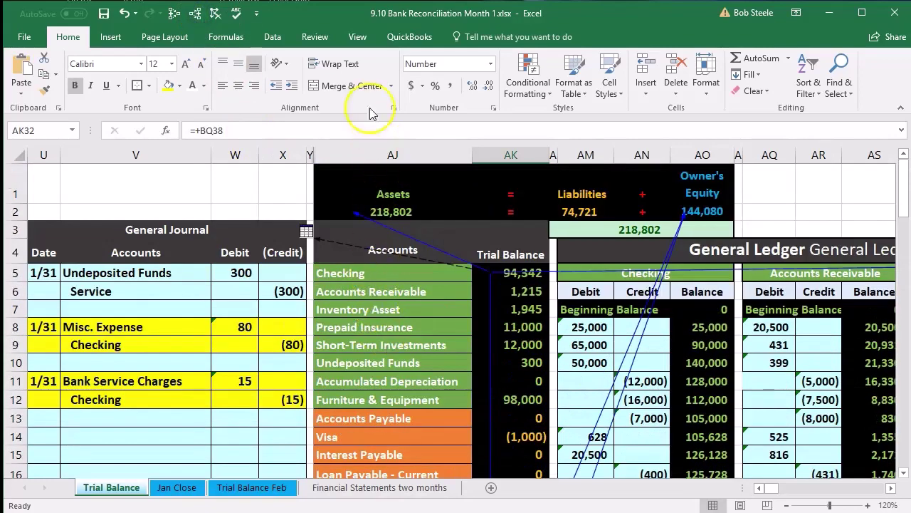
# Step: Use Unfreeze Panes, then move right from AK7 to the Balance Sheet showing Cash at 94,342
pyautogui.click(358, 39)
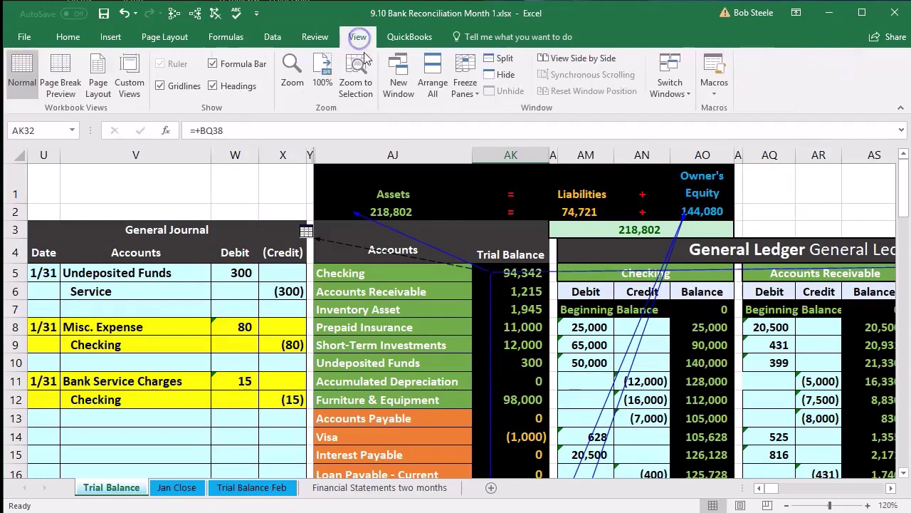
pyautogui.click(466, 89)
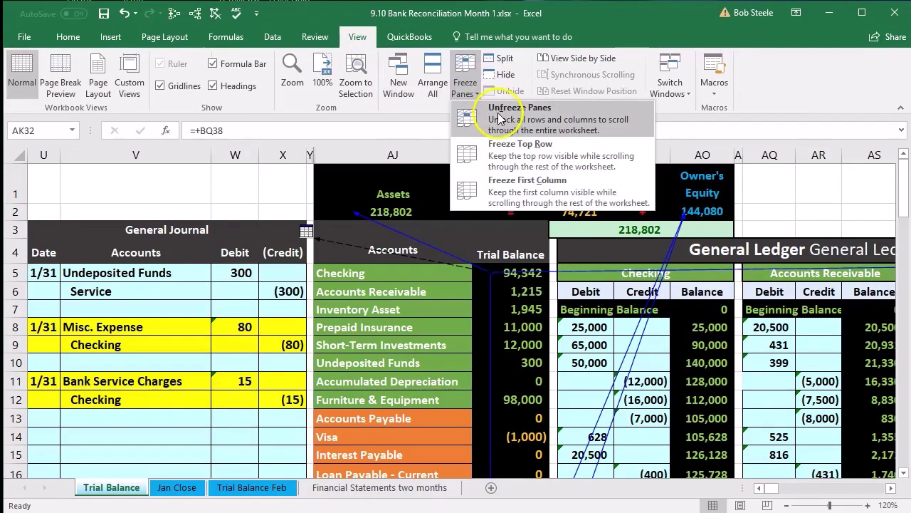
pyautogui.click(487, 118)
pyautogui.click(525, 312)
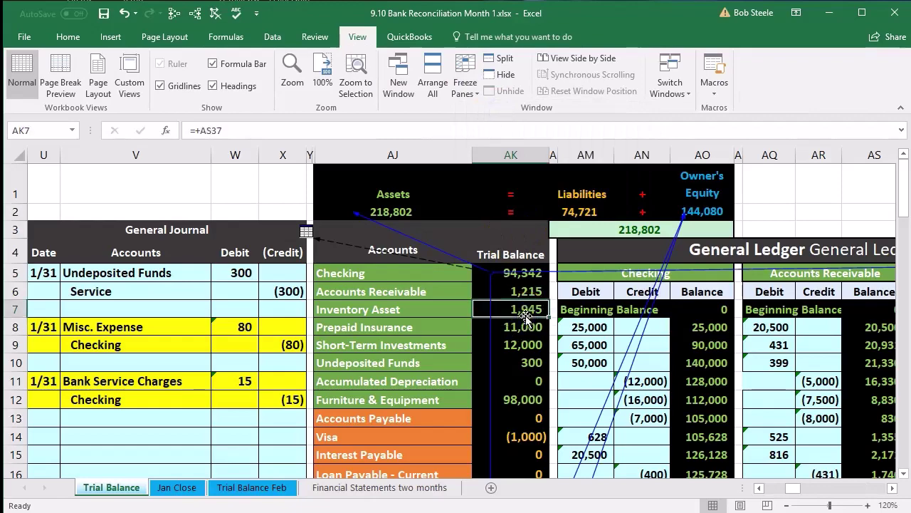
pyautogui.press('Right')
pyautogui.press('Right')
pyautogui.press('Right')
pyautogui.press('Right')
pyautogui.press('Right')
pyautogui.press('Right')
pyautogui.press('Right')
pyautogui.press('Right')
pyautogui.press('Right')
pyautogui.press('Right')
pyautogui.press('Right')
pyautogui.press('Right')
pyautogui.press('Right')
pyautogui.press('Right')
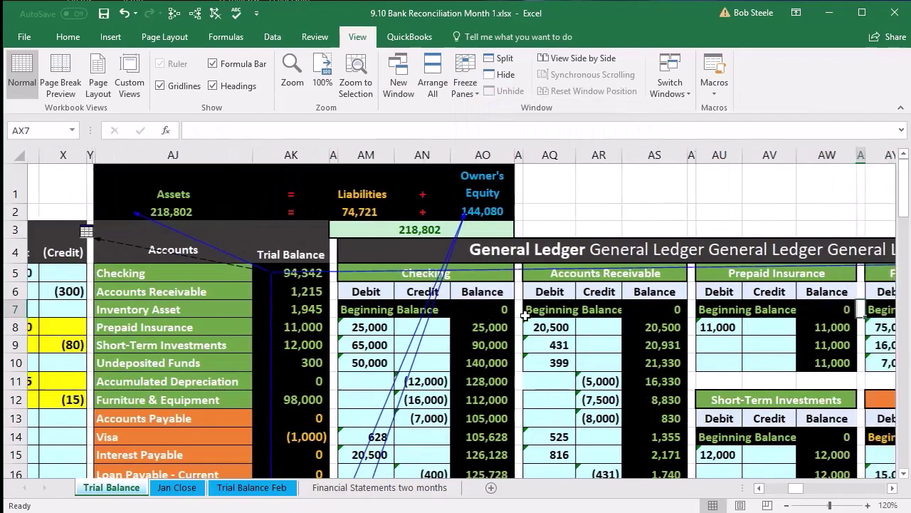
pyautogui.press('Right')
pyautogui.press('Right')
pyautogui.press('Right')
pyautogui.press('Right')
pyautogui.press('Right')
pyautogui.press('Right')
pyautogui.press('Right')
pyautogui.press('Right')
pyautogui.press('Right')
pyautogui.press('Right')
pyautogui.press('Right')
pyautogui.press('Right')
pyautogui.press('Right')
pyautogui.press('Right')
pyautogui.press('Right')
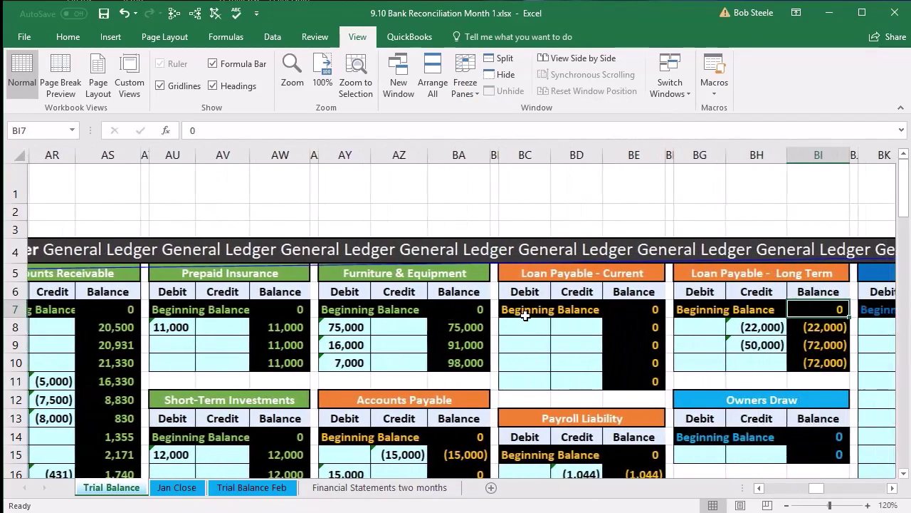
pyautogui.press('Right')
pyautogui.press('Right')
pyautogui.press('Right')
pyautogui.press('Right')
pyautogui.press('Right')
pyautogui.press('Right')
pyautogui.press('Right')
pyautogui.press('Right')
pyautogui.press('Right')
pyautogui.press('Right')
pyautogui.press('Right')
pyautogui.press('Right')
pyautogui.press('Right')
pyautogui.press('Right')
pyautogui.press('Right')
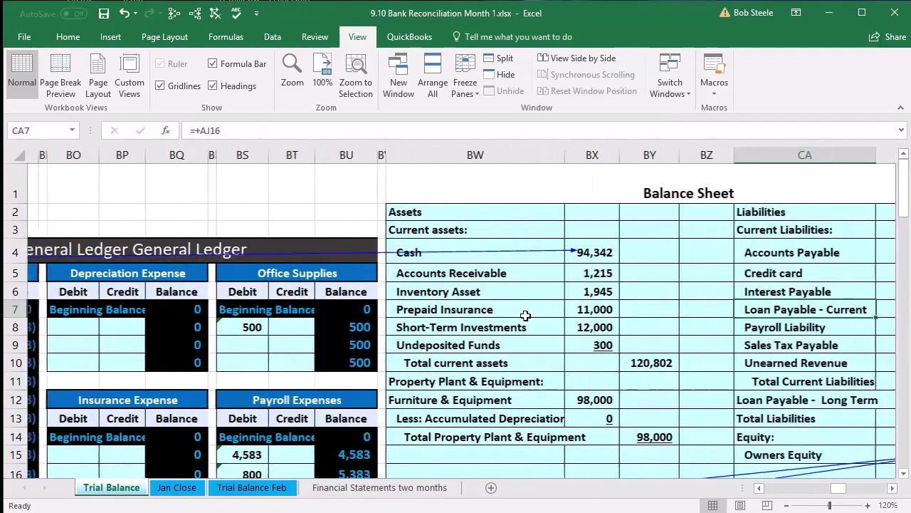
pyautogui.press('Right')
pyautogui.press('Right')
pyautogui.press('Right')
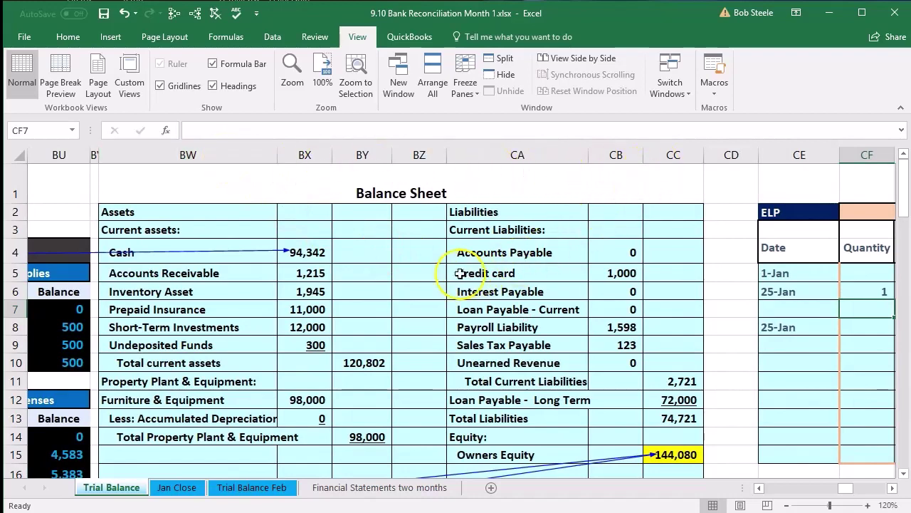
pyautogui.click(323, 254)
pyautogui.scroll(-1, 322, 254)
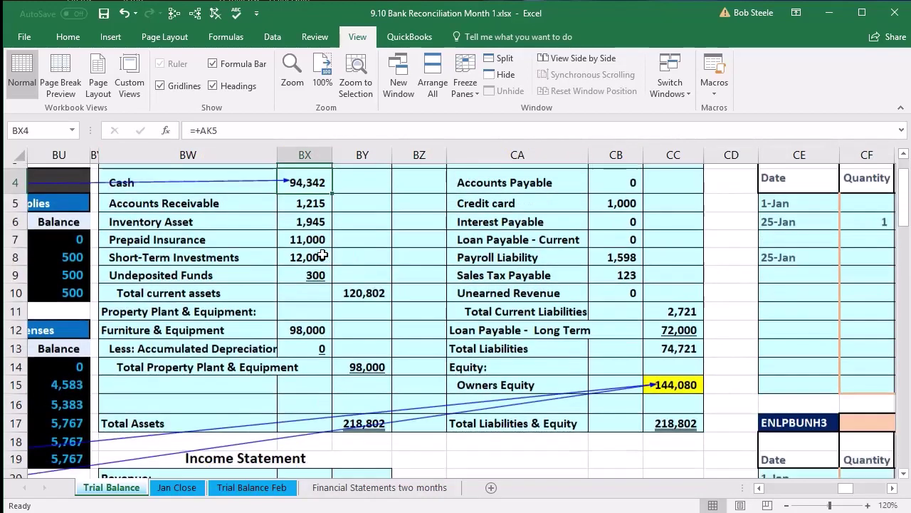
pyautogui.click(688, 383)
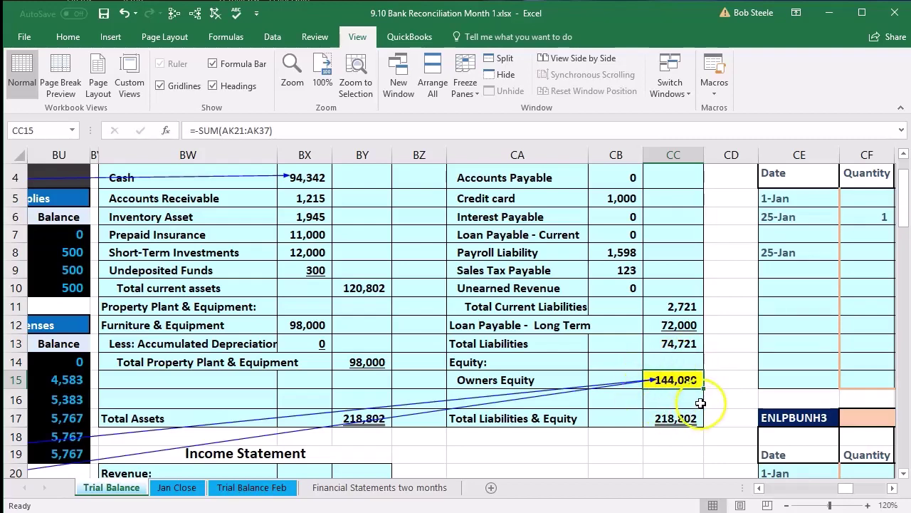
pyautogui.scroll(1, 622, 404)
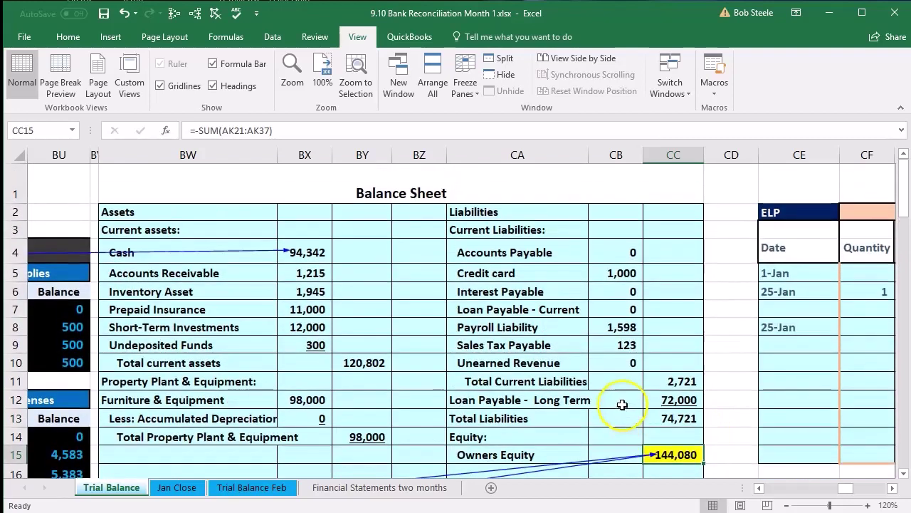
pyautogui.scroll(-2, 618, 402)
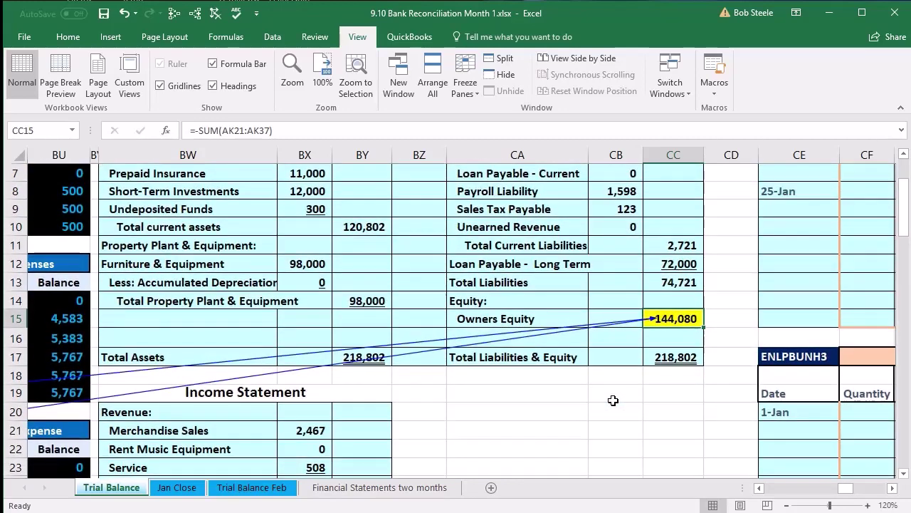